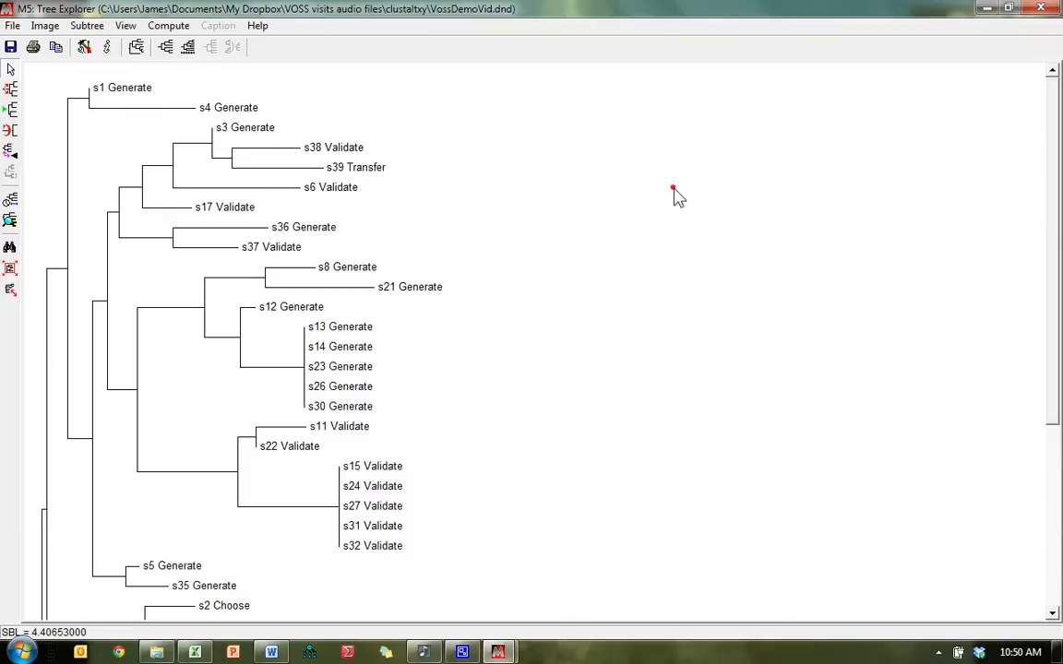
Fit the traditional tree to the window and show the branch lengths on it
click(10, 268)
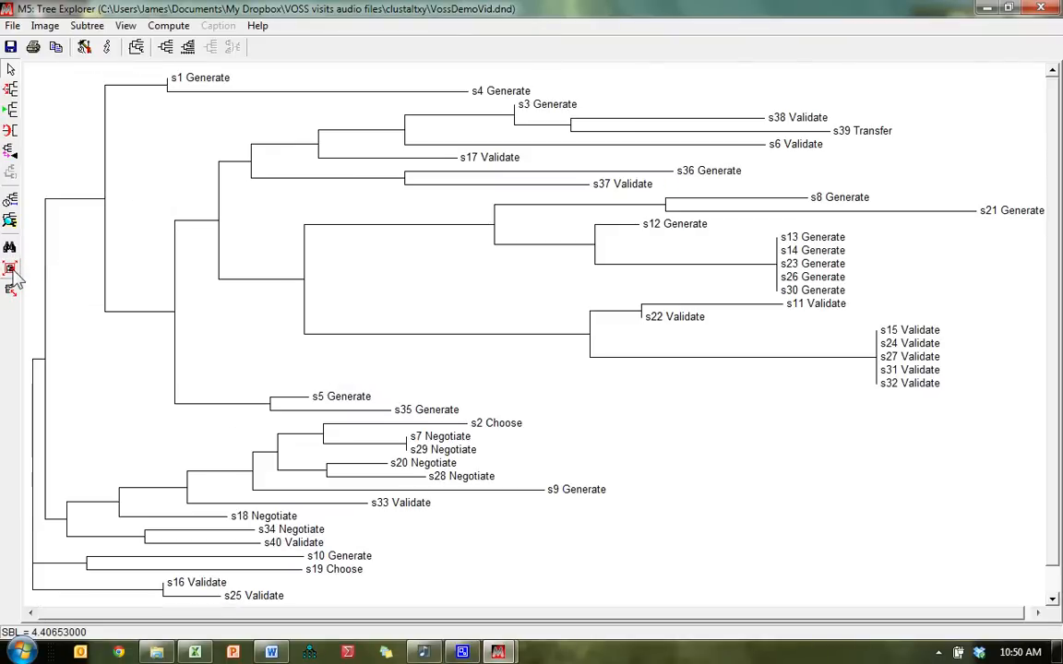
click(132, 27)
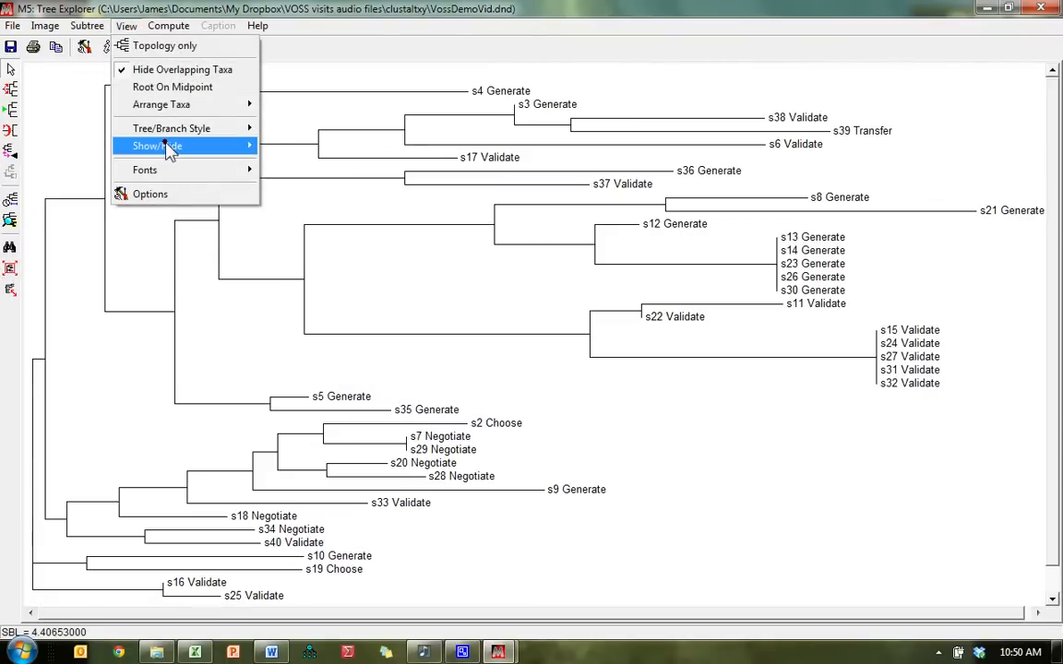
mouse_move(167, 150)
click(304, 205)
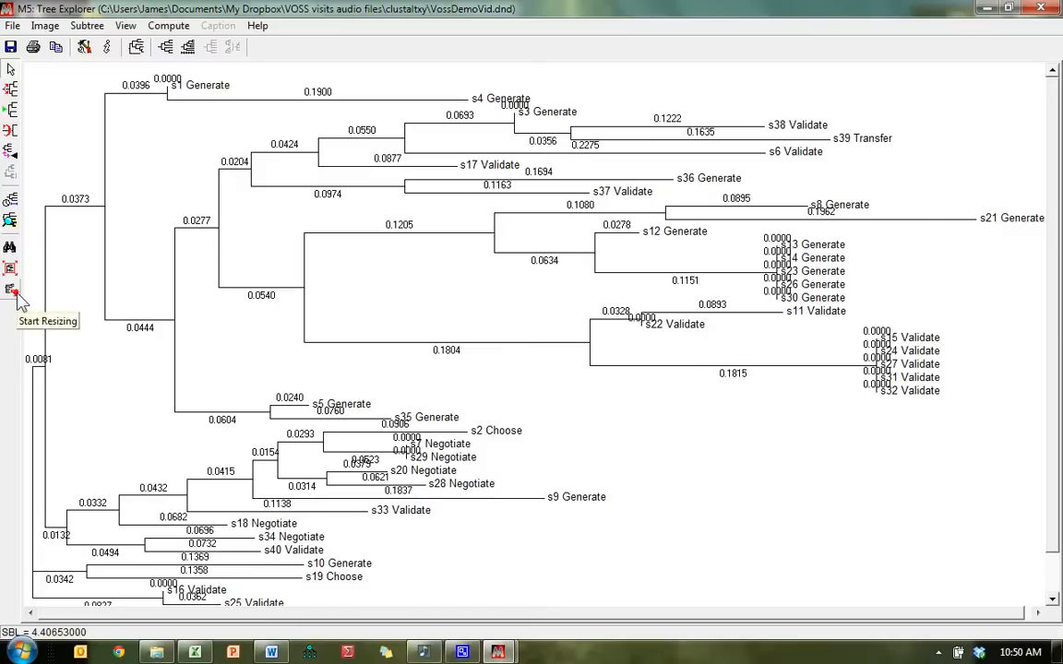
Display the tree in the Radiation style and shrink it until the whole tree fits in the window
click(136, 47)
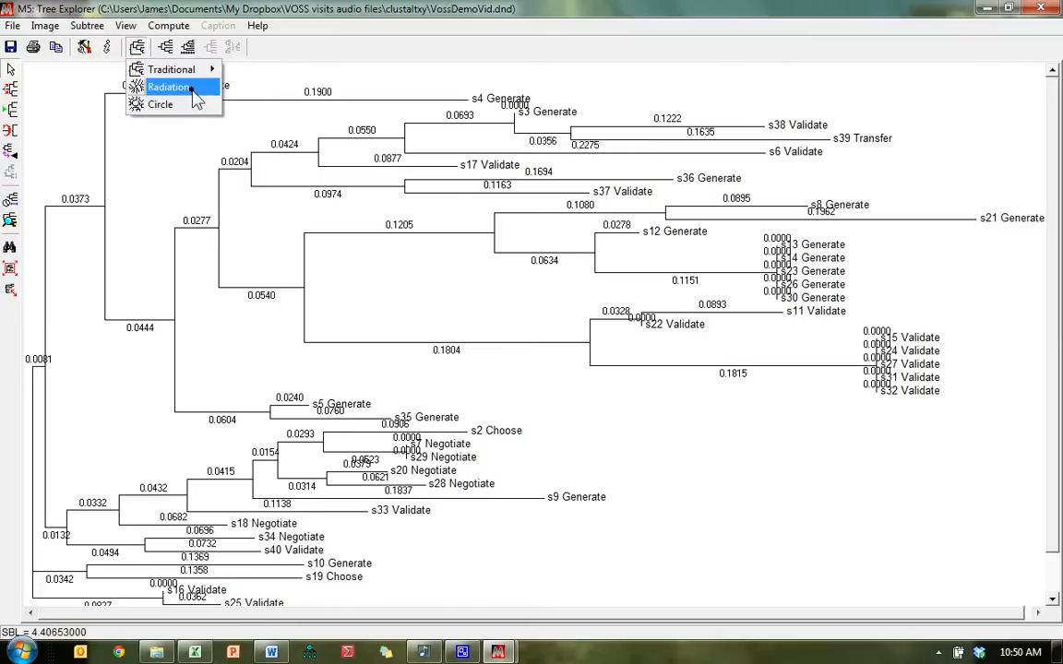
click(189, 87)
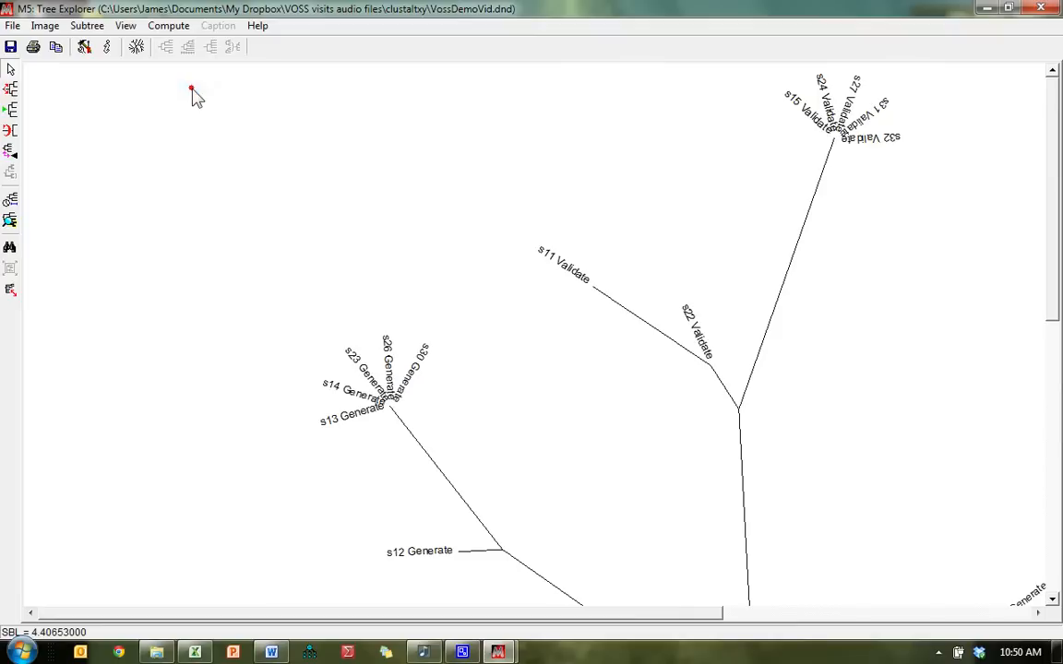
click(12, 292)
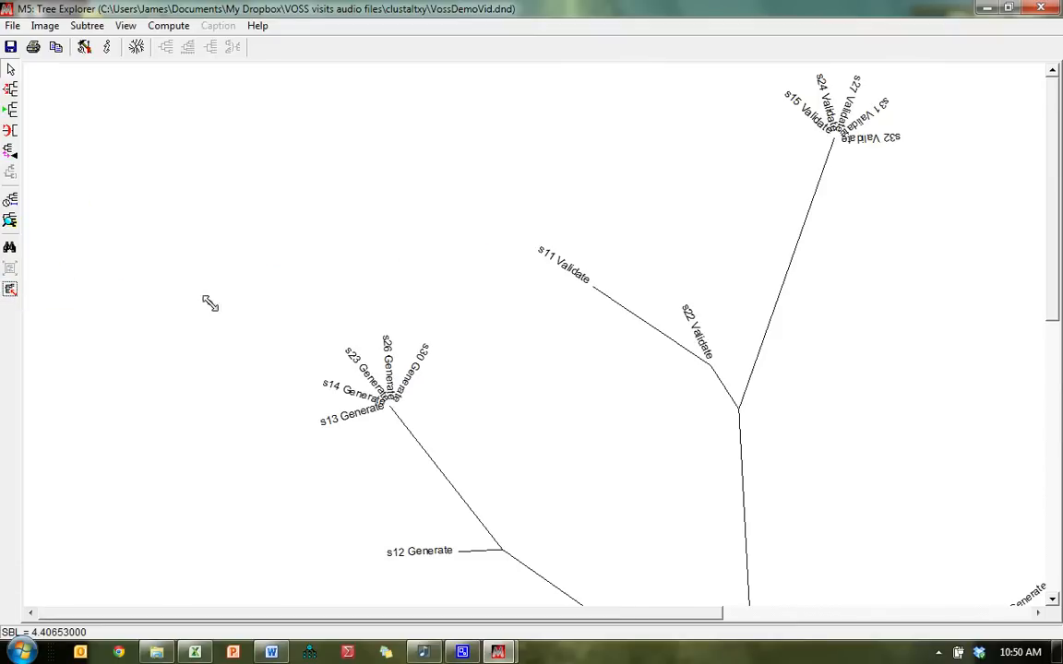
drag(579, 394, 200, 170)
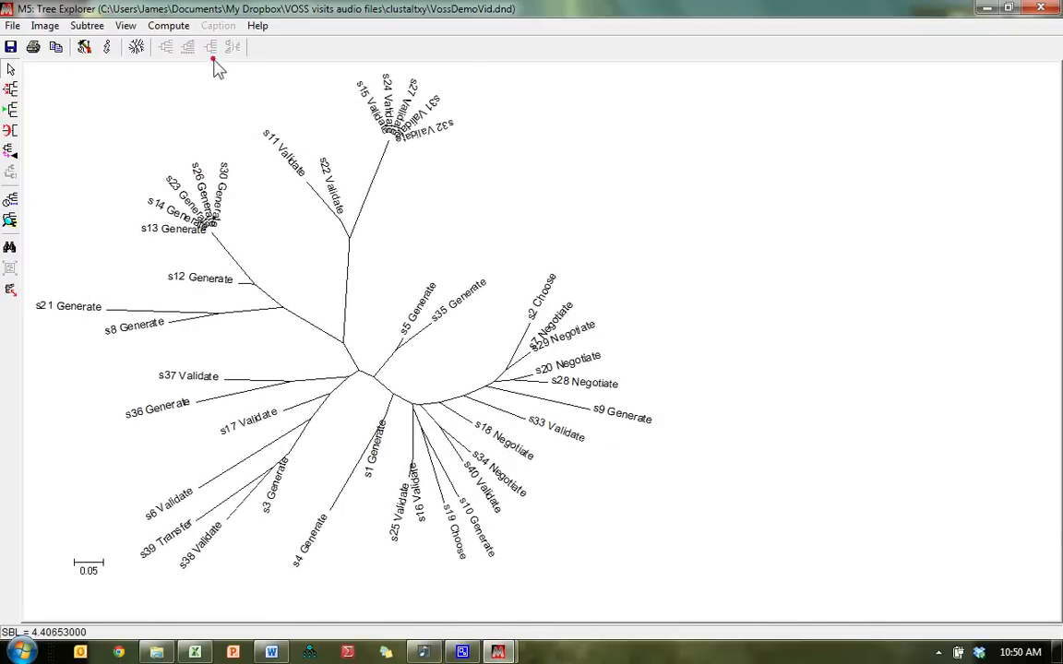
Display the tree in the Circle style with topology only and shrink it until the whole circle fits
click(137, 48)
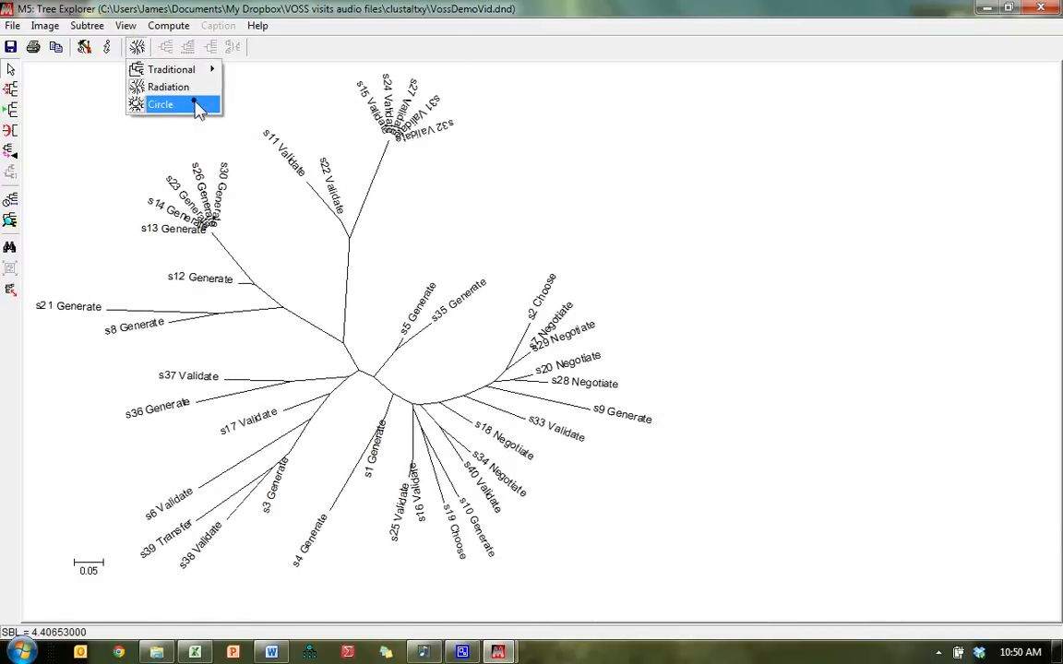
click(160, 104)
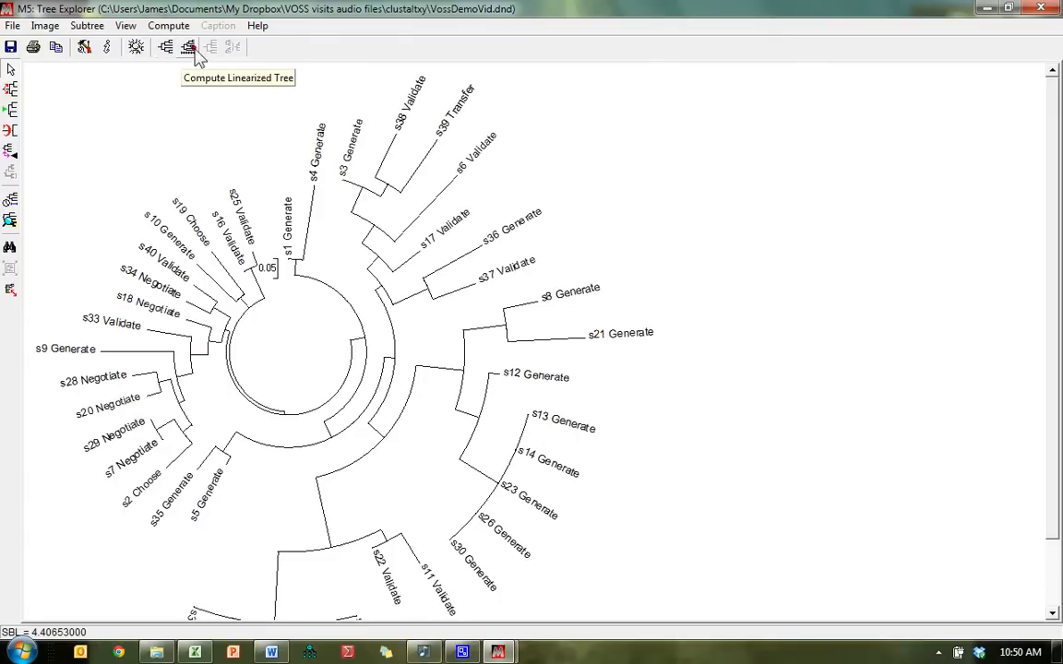
click(163, 48)
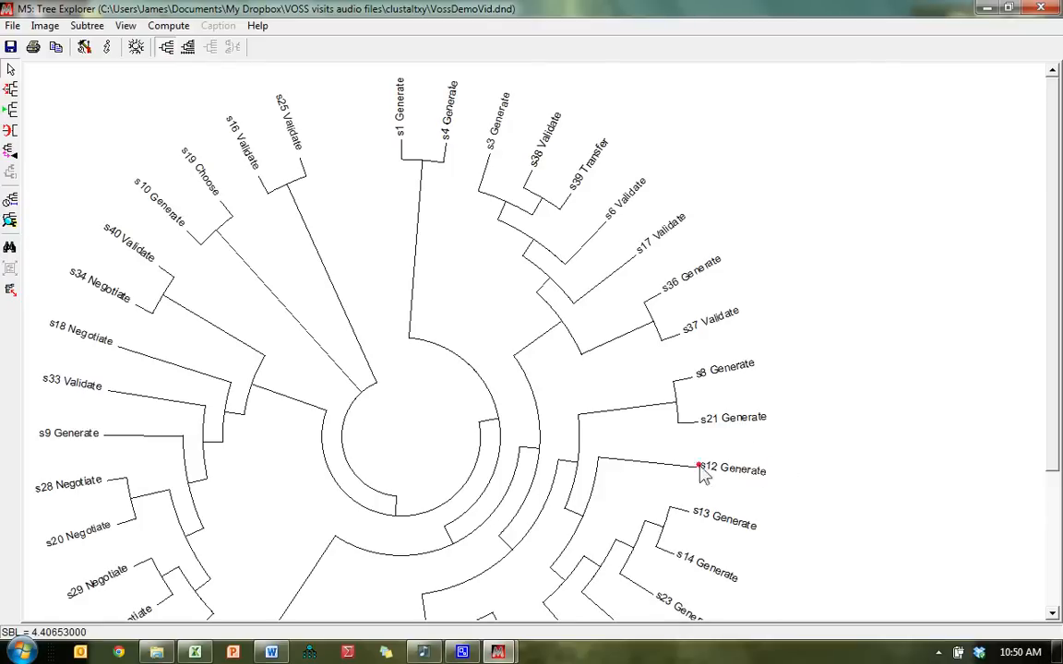
click(10, 289)
drag(466, 395, 423, 358)
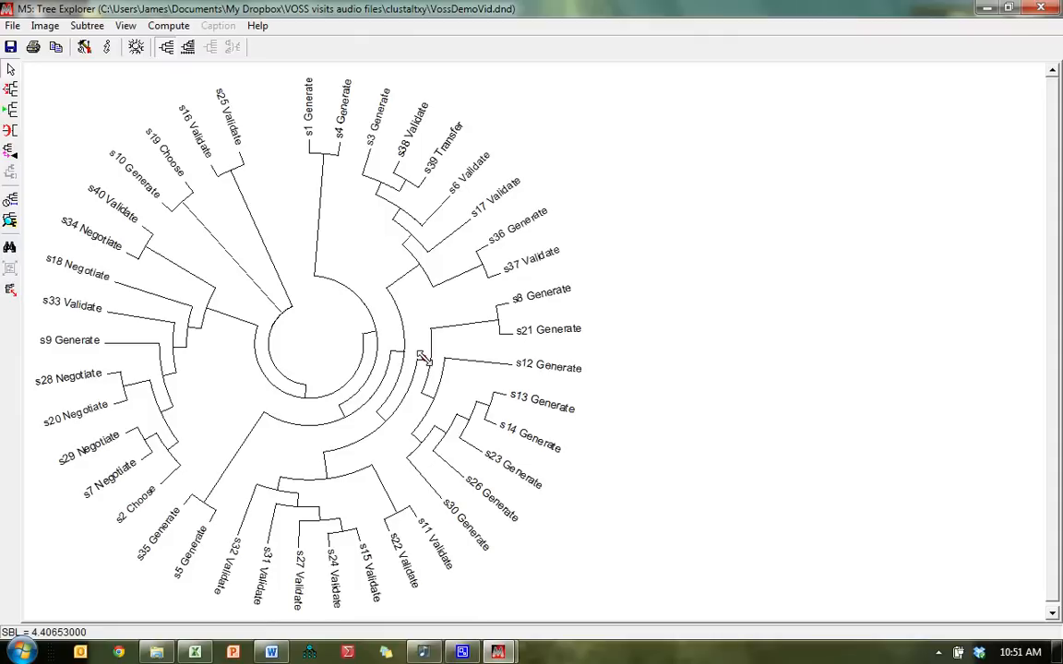
Redraw the tree in the traditional Straight style and in the traditional Curved style
click(135, 47)
mouse_move(156, 71)
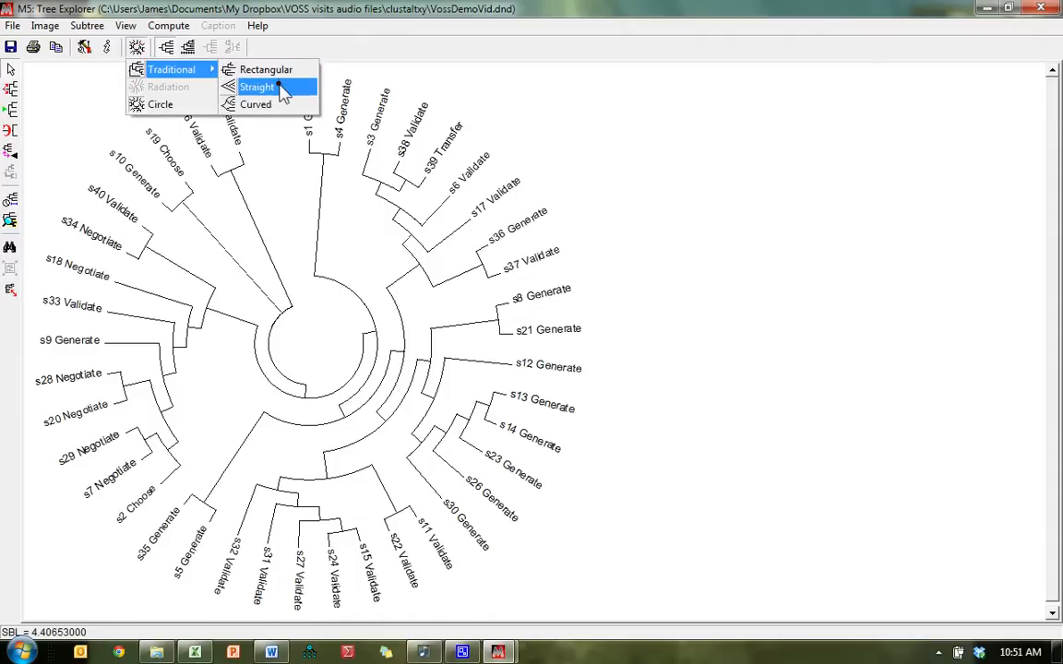
click(277, 89)
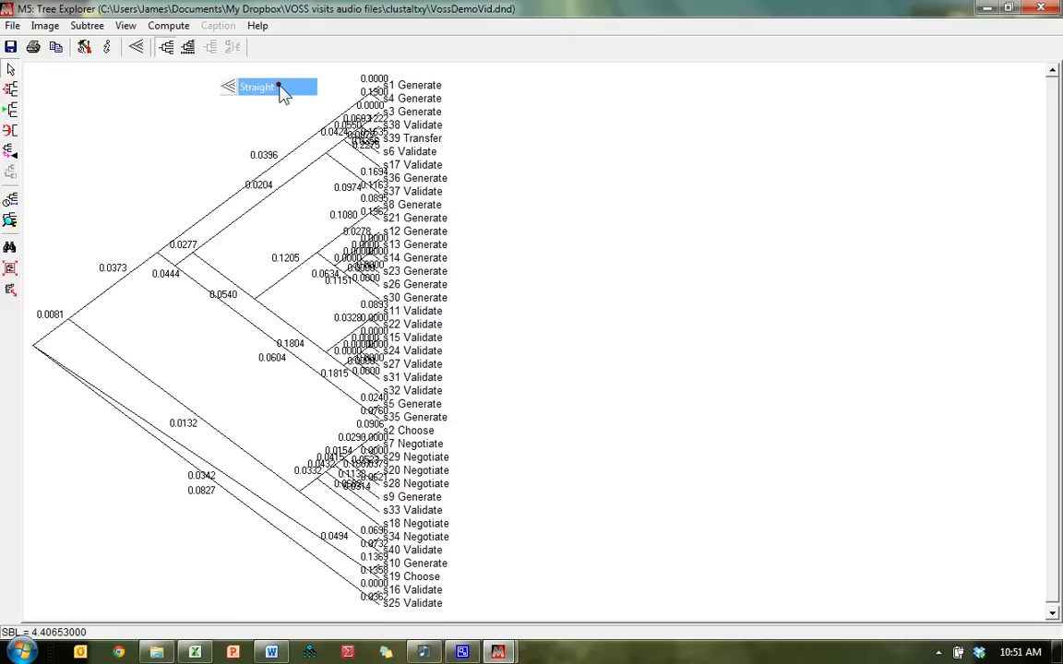
click(138, 47)
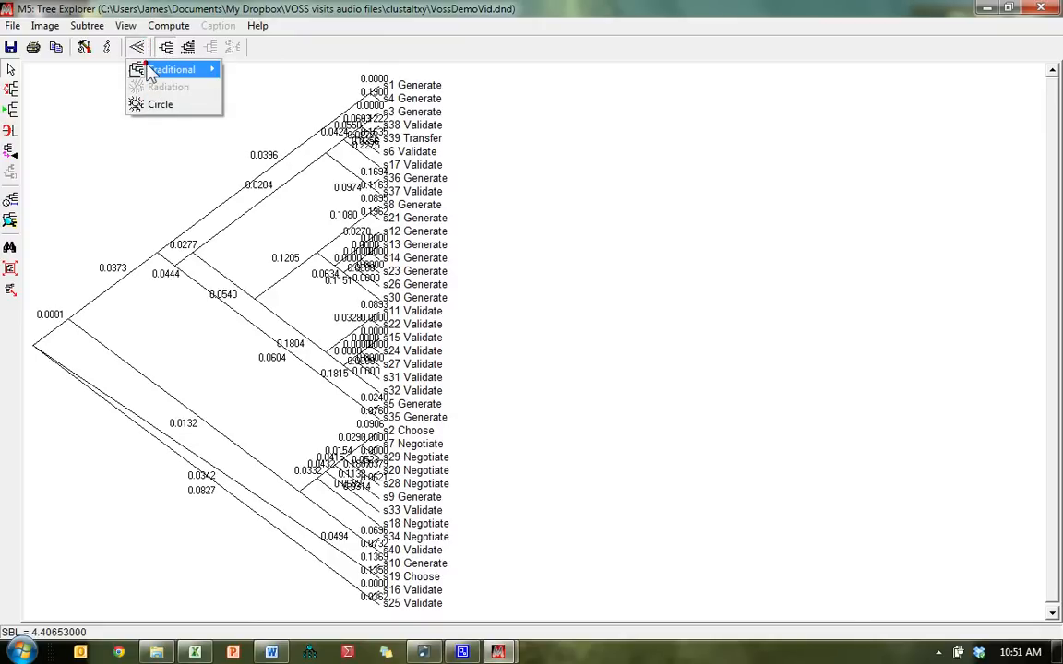
mouse_move(166, 70)
click(259, 103)
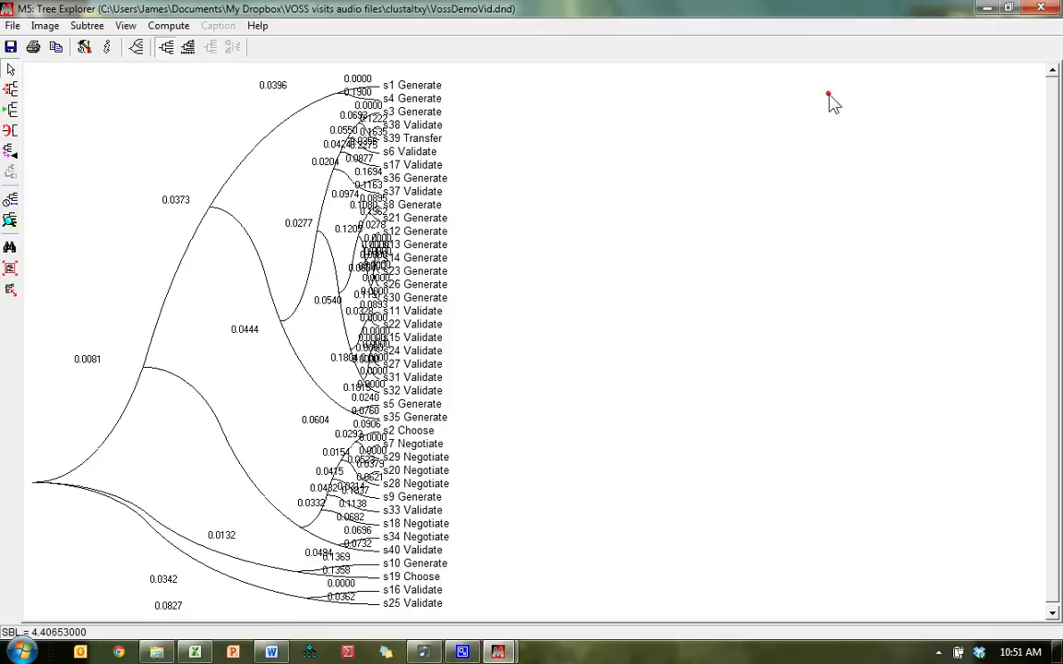
Exit Tree Explorer discarding the results, and close the main MEGA window
click(1040, 8)
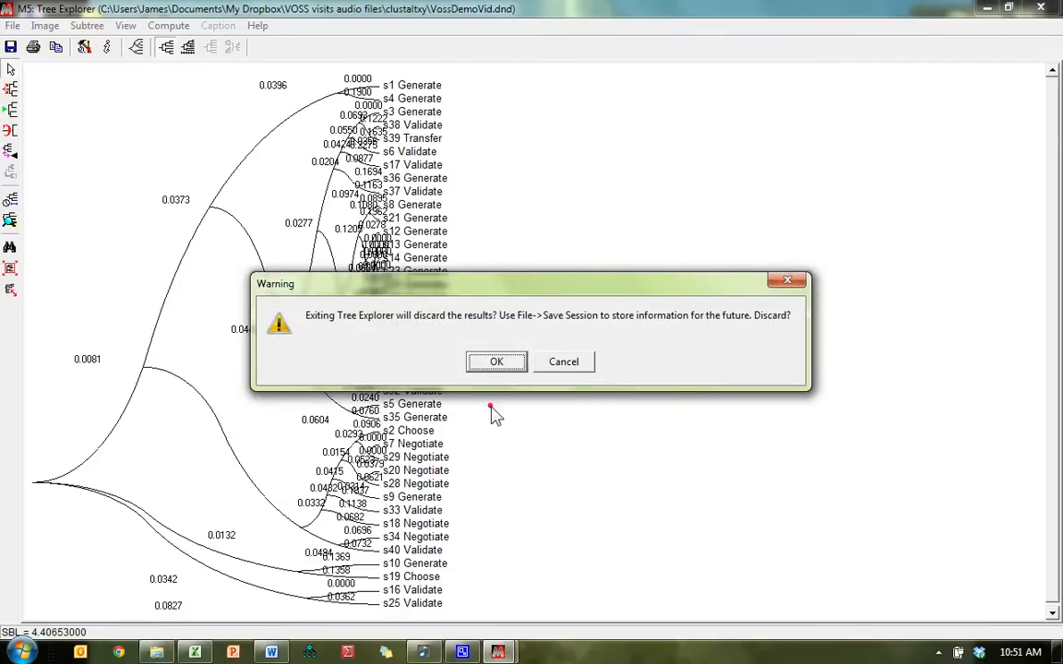
click(498, 360)
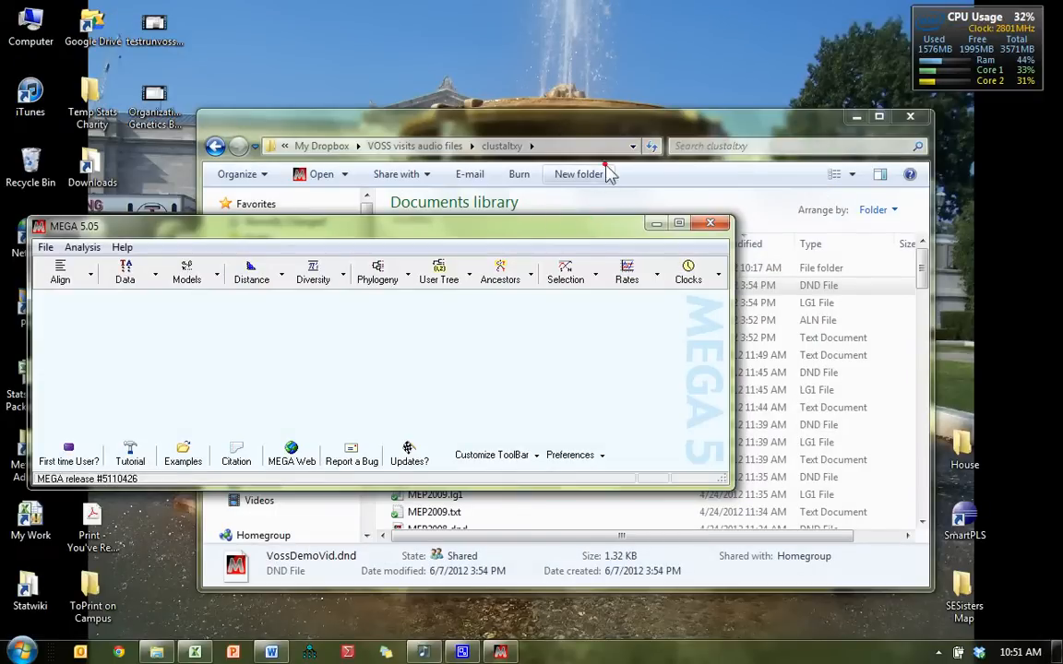
click(711, 222)
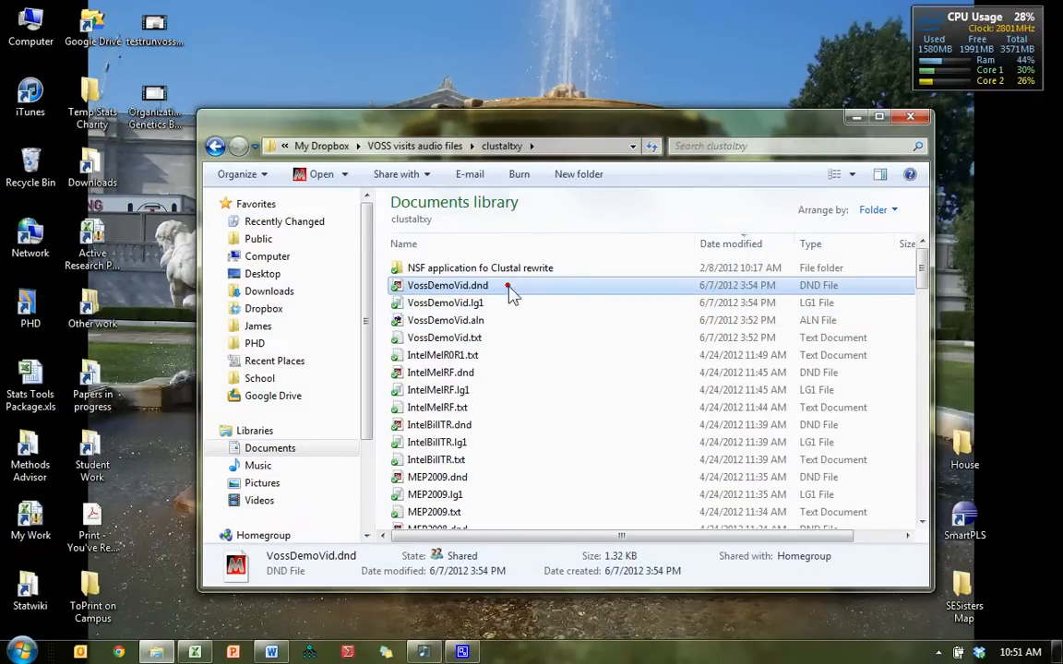
Open the log file VossDemoVid.lg1 from the clustaltxy folder and maximize its window
click(549, 307)
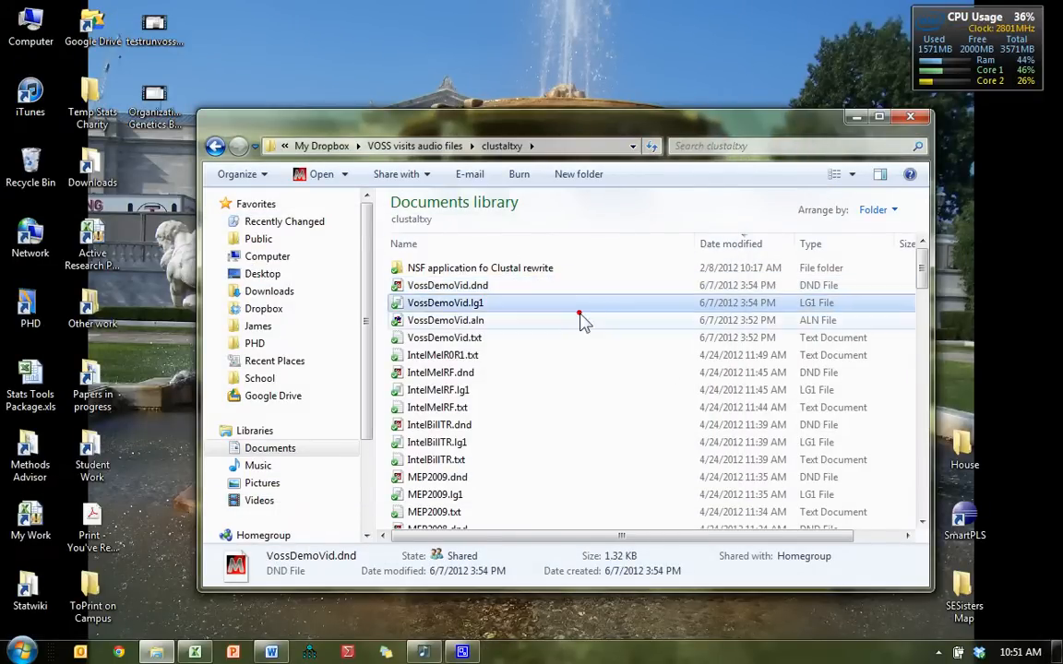
double_click(509, 307)
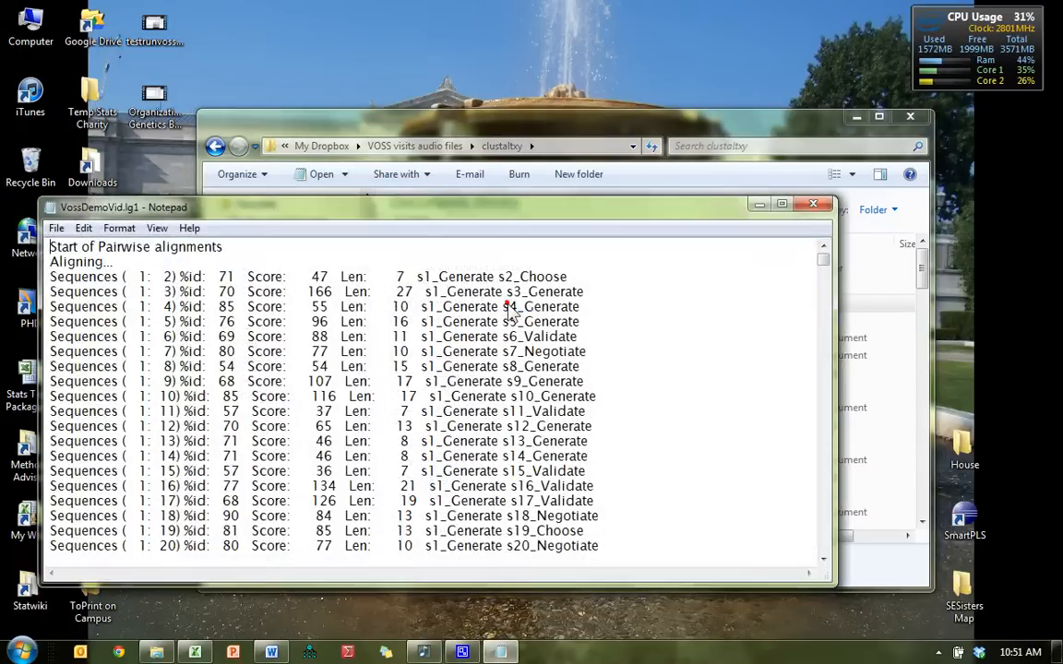
click(781, 204)
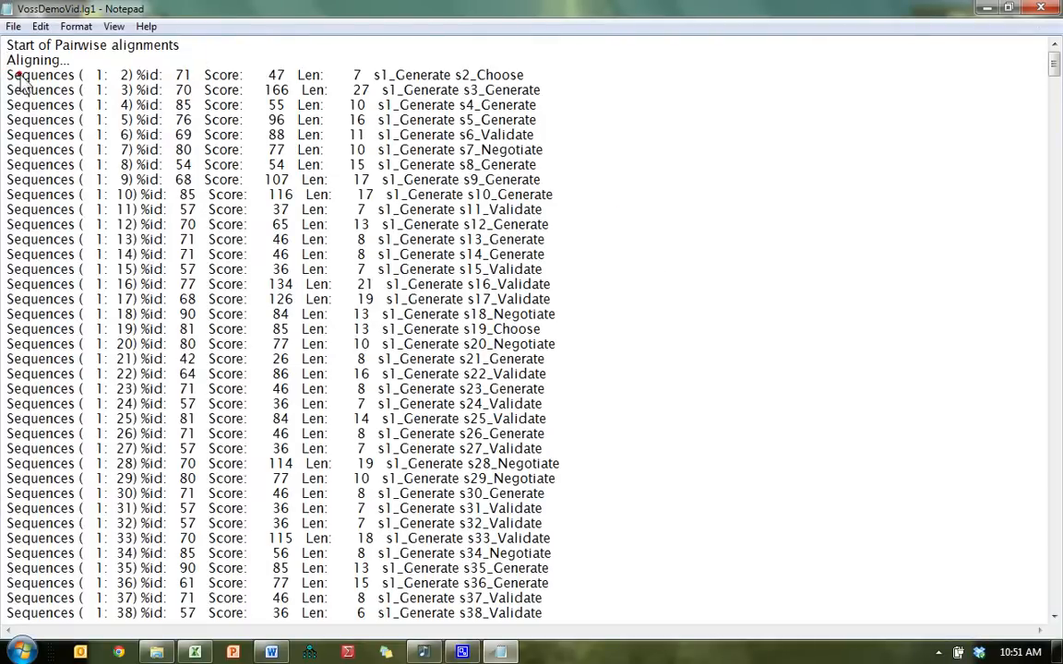
Examine the first pairwise alignment rows, matching each pair of sequence numbers with its %id value
double_click(124, 76)
double_click(124, 90)
drag(1054, 65, 1034, 42)
click(139, 314)
mouse_move(135, 75)
mouse_down()
mouse_move(159, 76)
mouse_move(151, 81)
mouse_up()
double_click(178, 75)
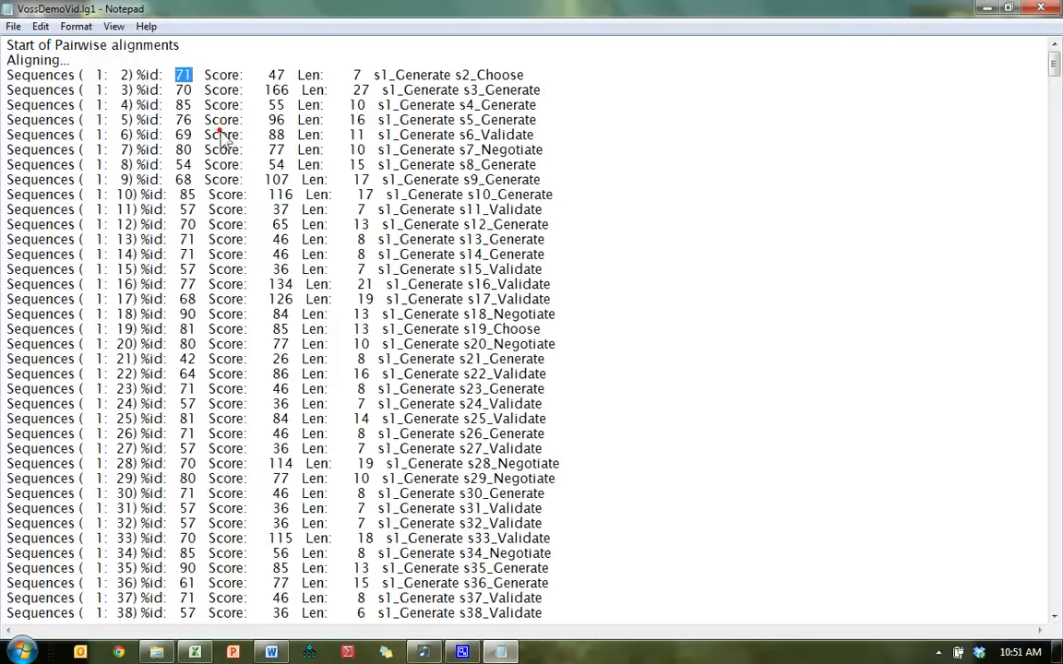
double_click(98, 76)
double_click(124, 76)
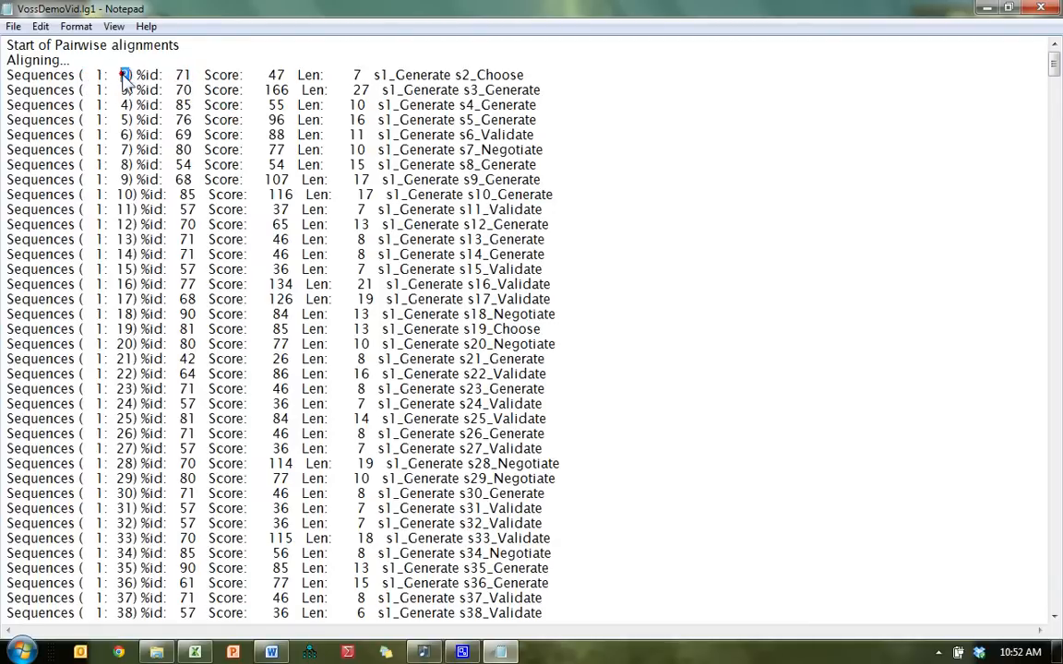
double_click(183, 76)
Copy all pairwise alignment lines, from sequences 1:2 through 39:40, into cell A1 of a new Excel workbook
drag(6, 75, 606, 652)
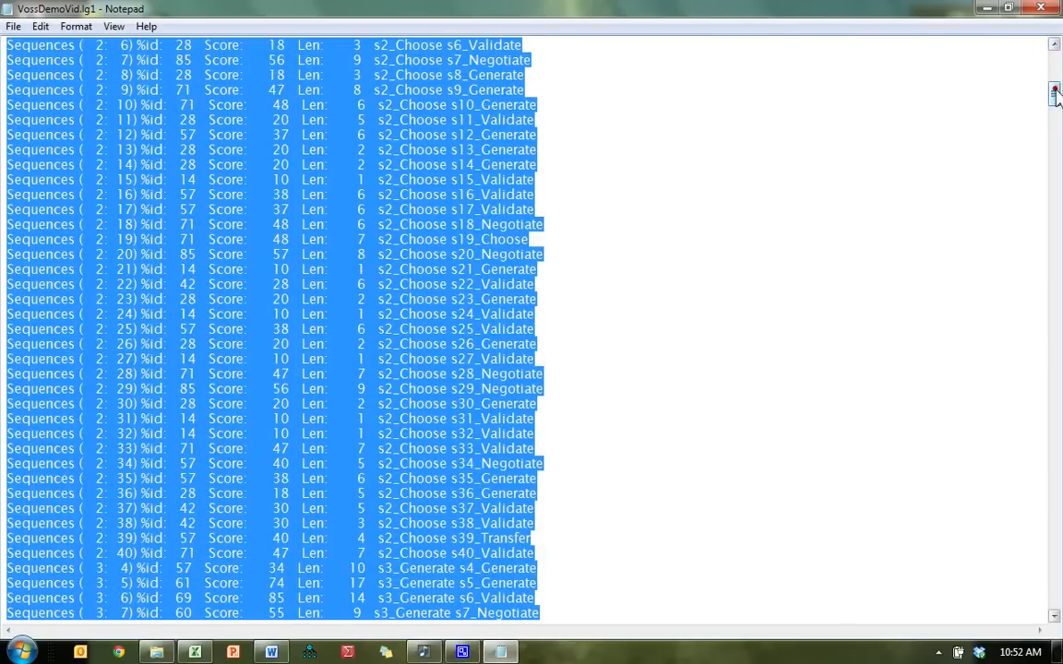
drag(1056, 95, 1057, 590)
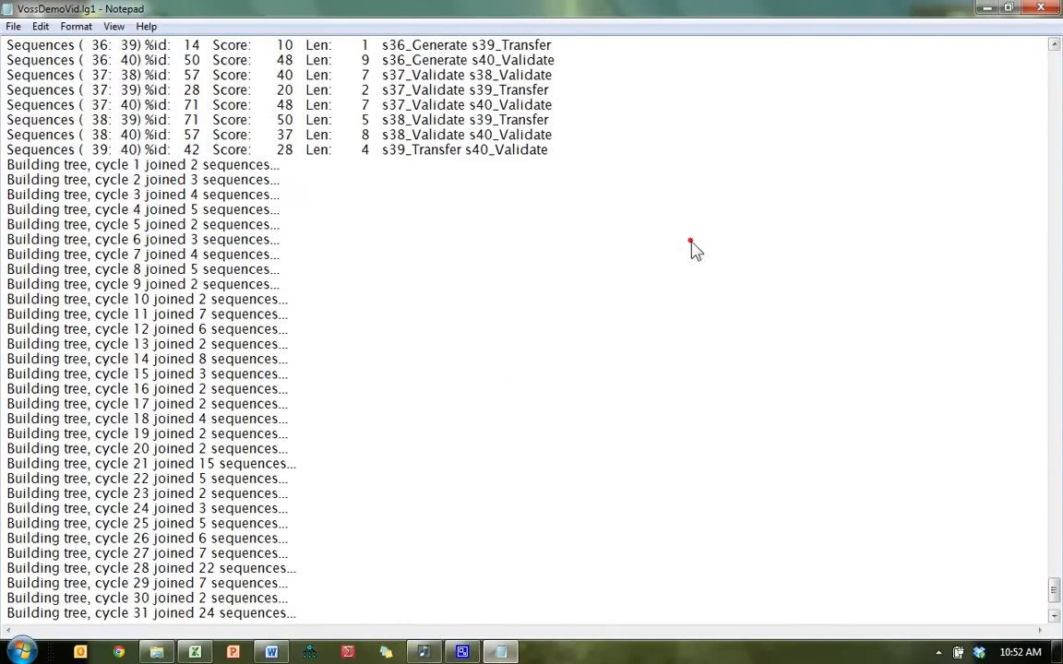
shift+click(549, 151)
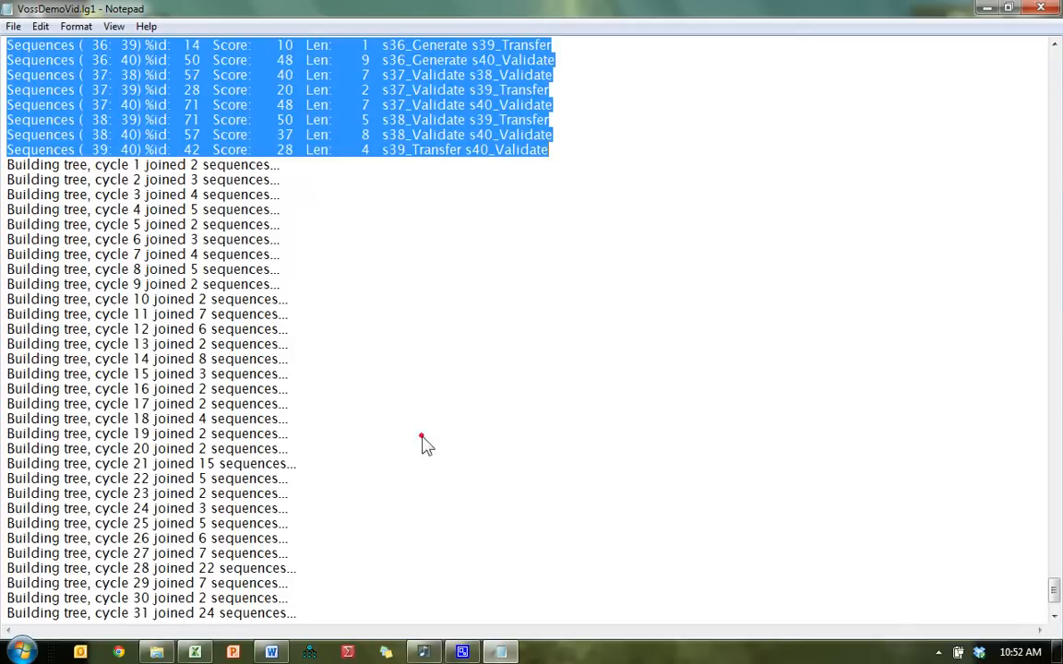
click(195, 652)
key(ctrl+n)
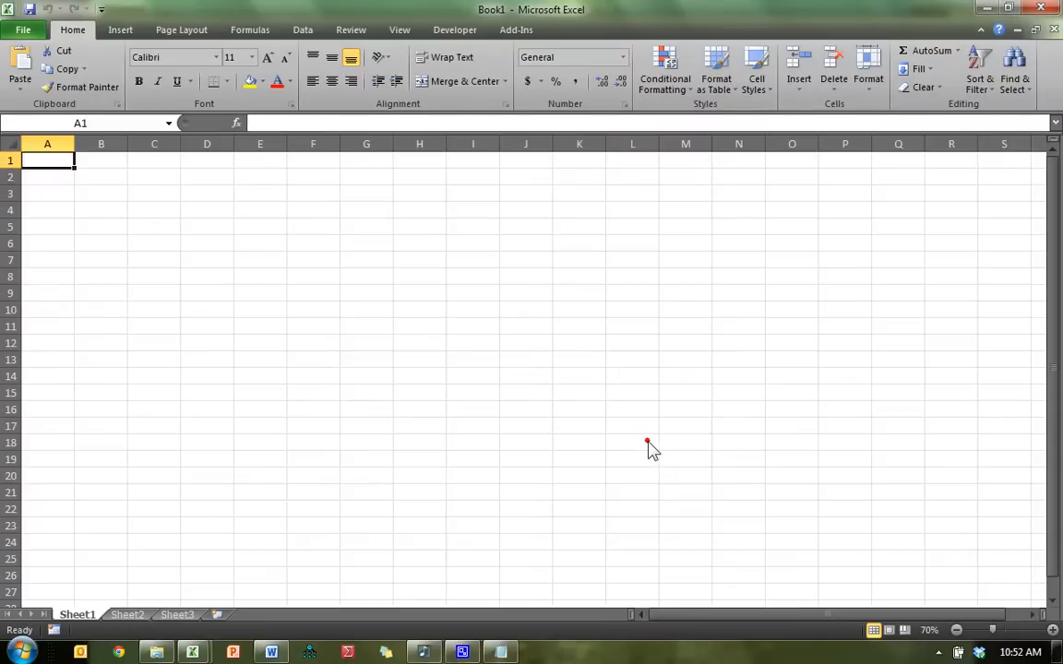
key(ctrl+v)
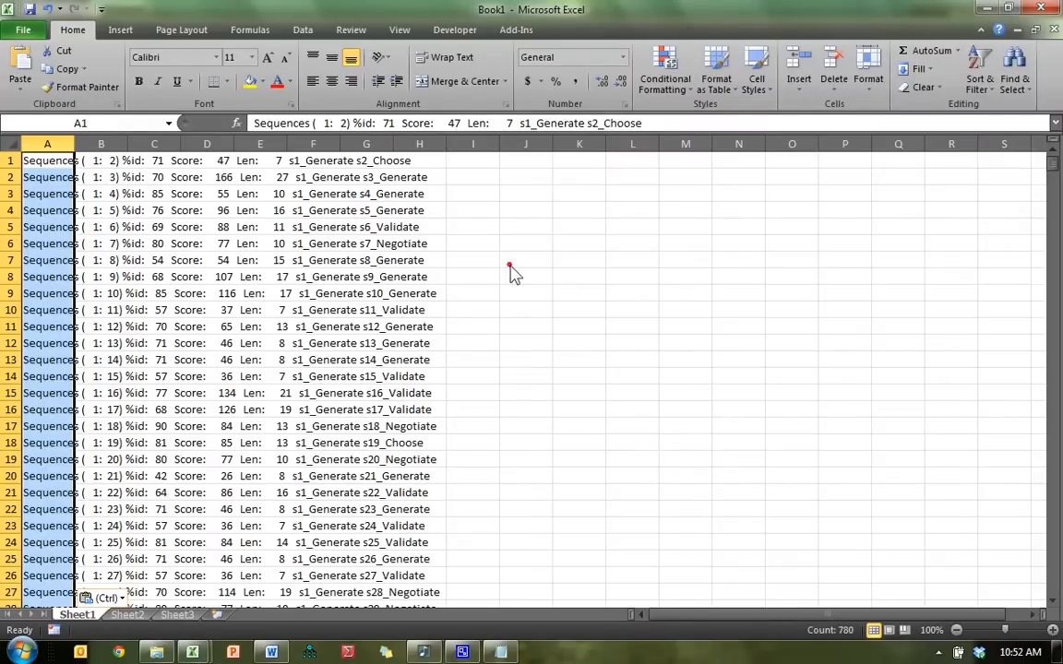
Split the pasted lines into fixed-width columns, adjusting the column breaks so both sequence numbers stand alone without the colon or parenthesis
click(302, 34)
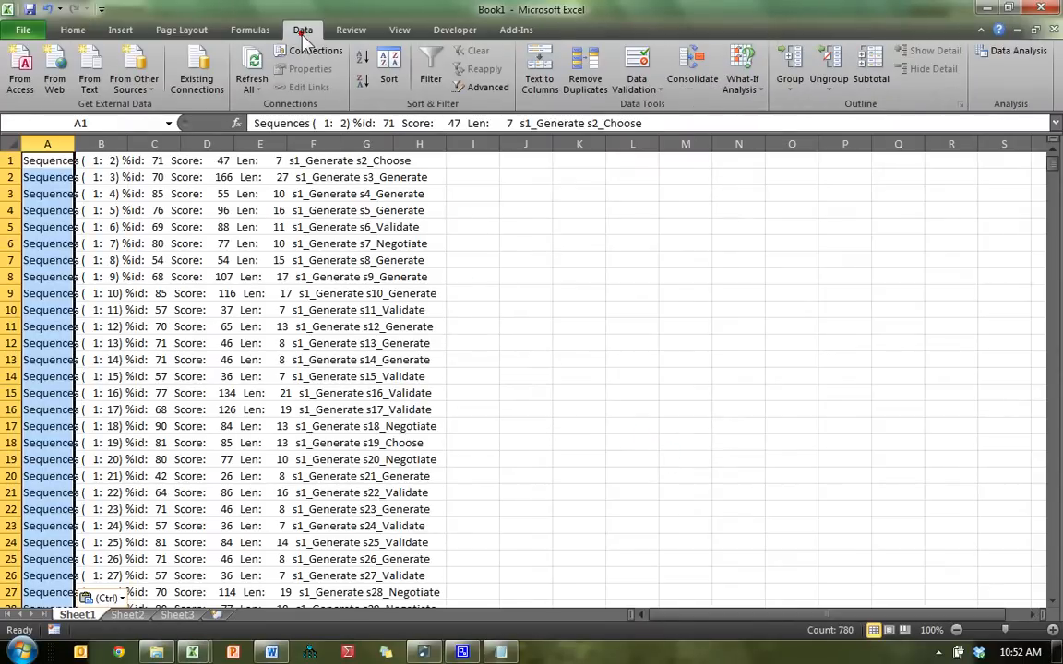
click(540, 69)
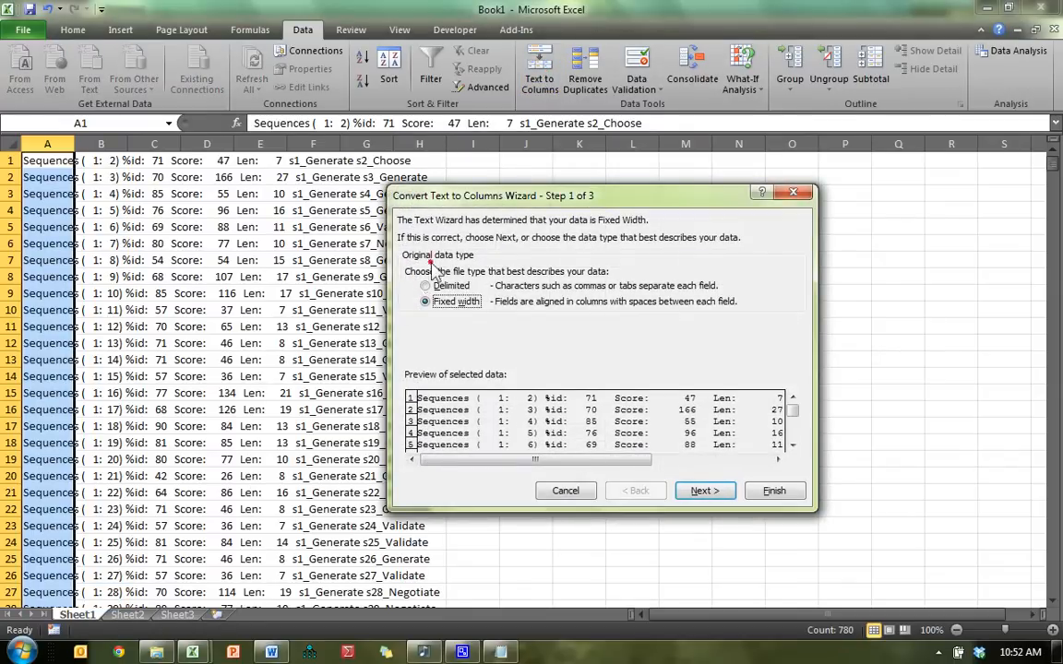
click(704, 491)
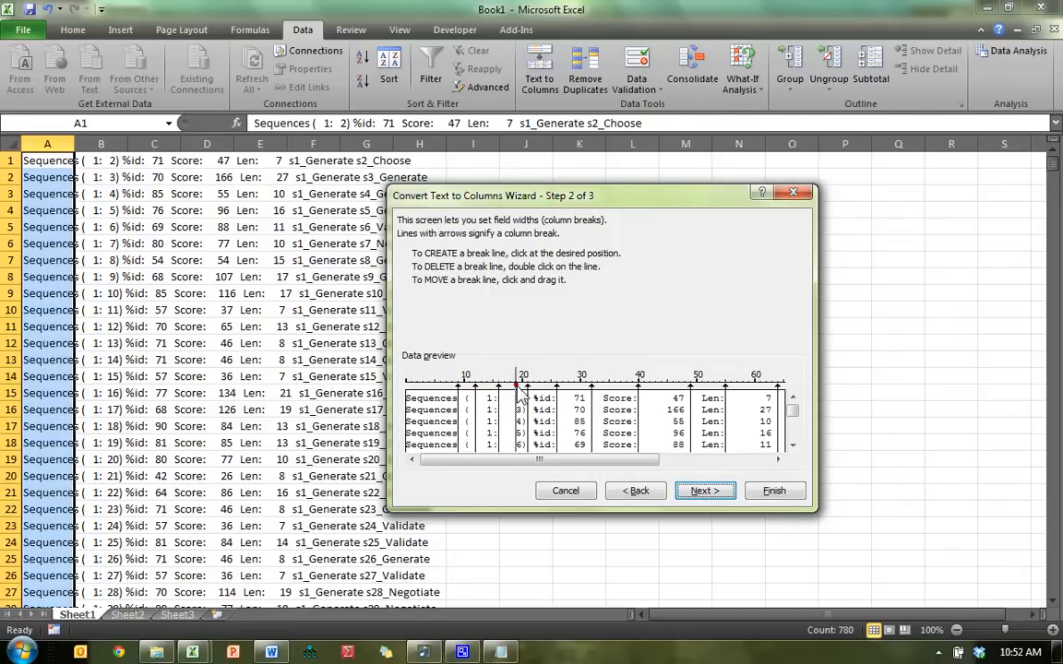
click(508, 387)
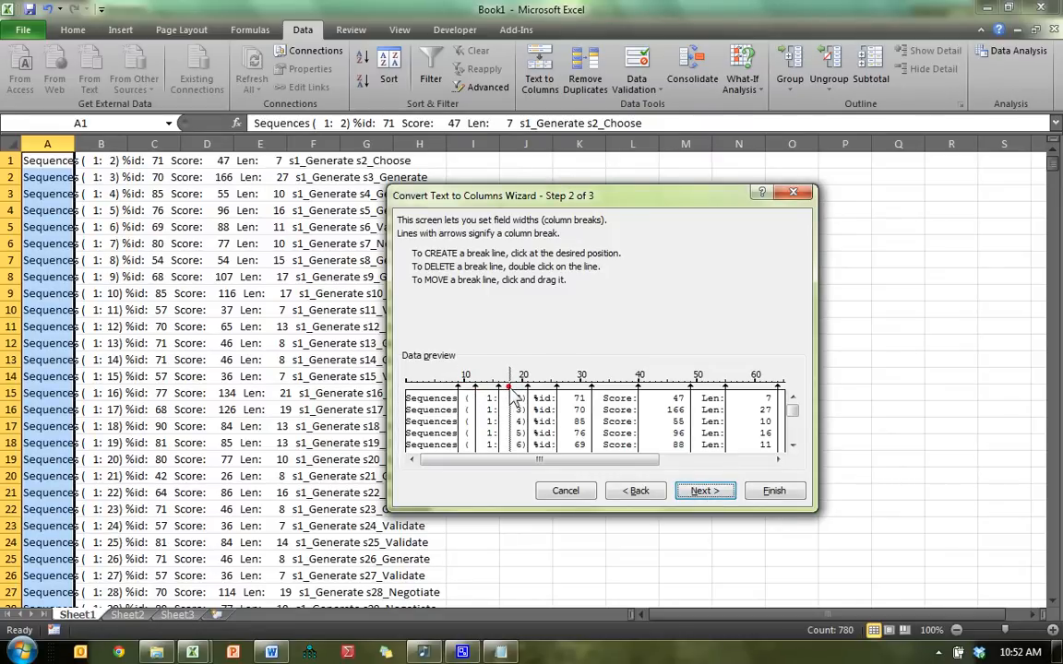
drag(509, 387, 579, 399)
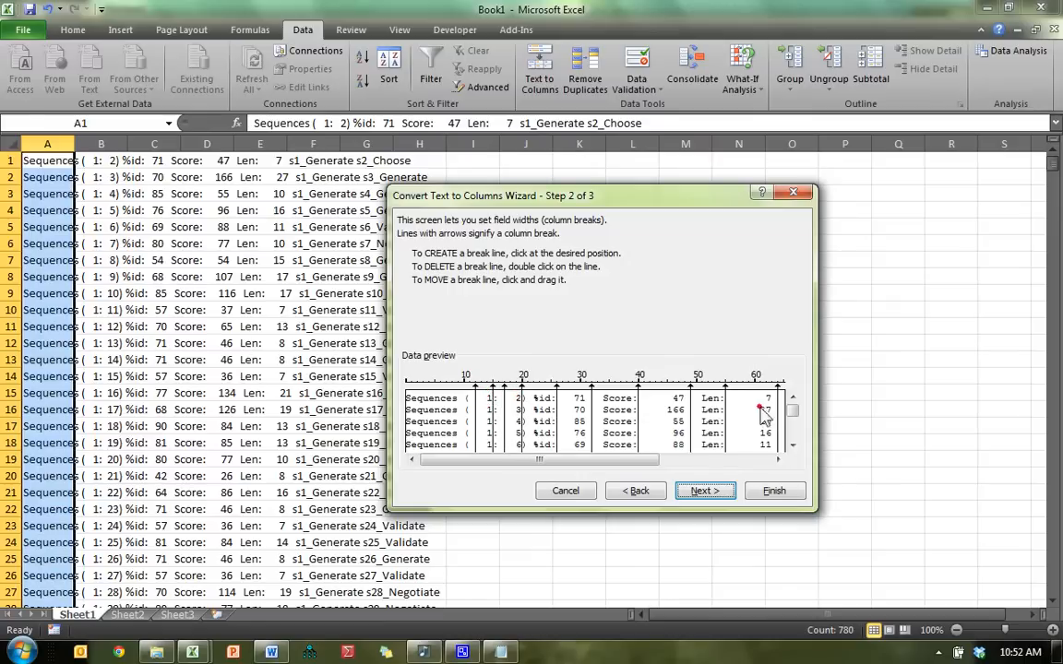
drag(791, 411, 792, 441)
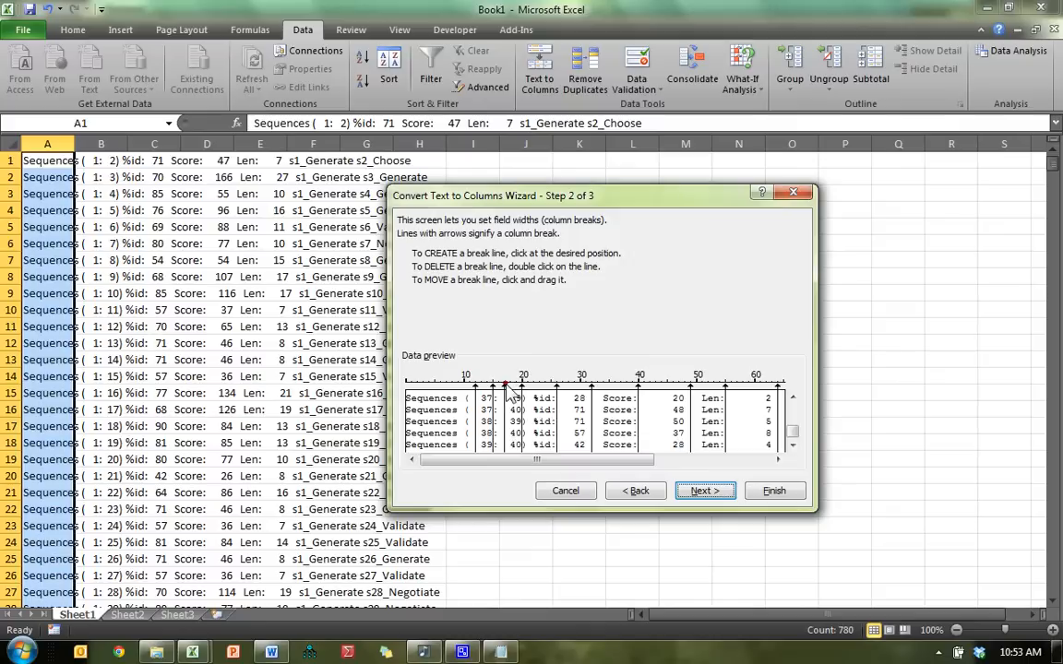
drag(507, 388, 499, 388)
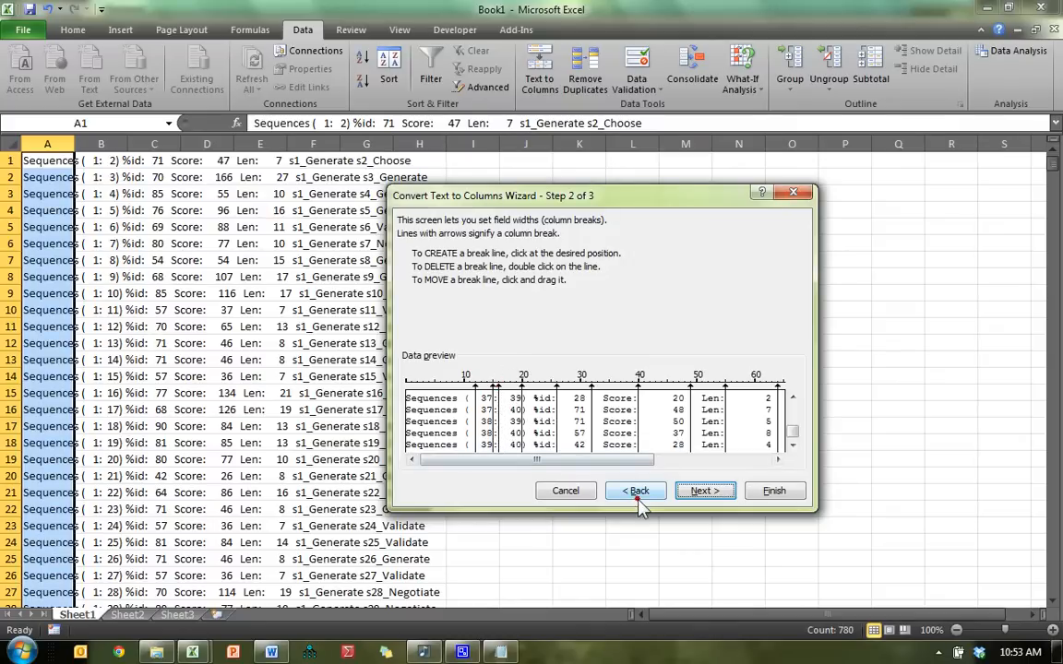
click(768, 490)
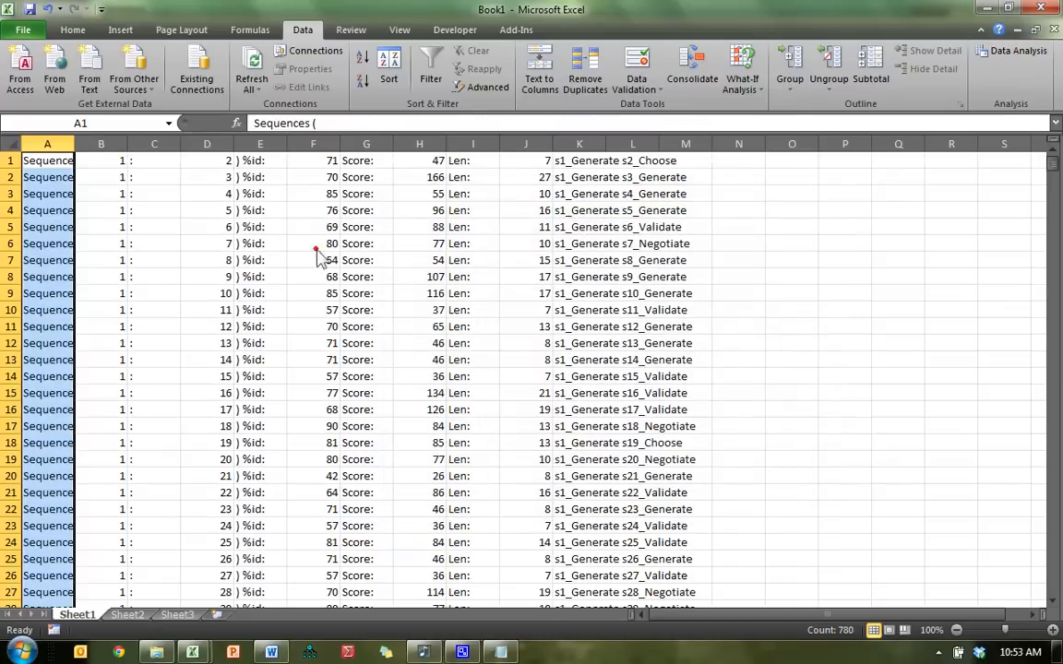
Delete every column except the two sequence numbers and the %id values
click(164, 145)
ctrl+click(260, 146)
drag(366, 147, 605, 173)
key(ctrl+minus)
click(247, 195)
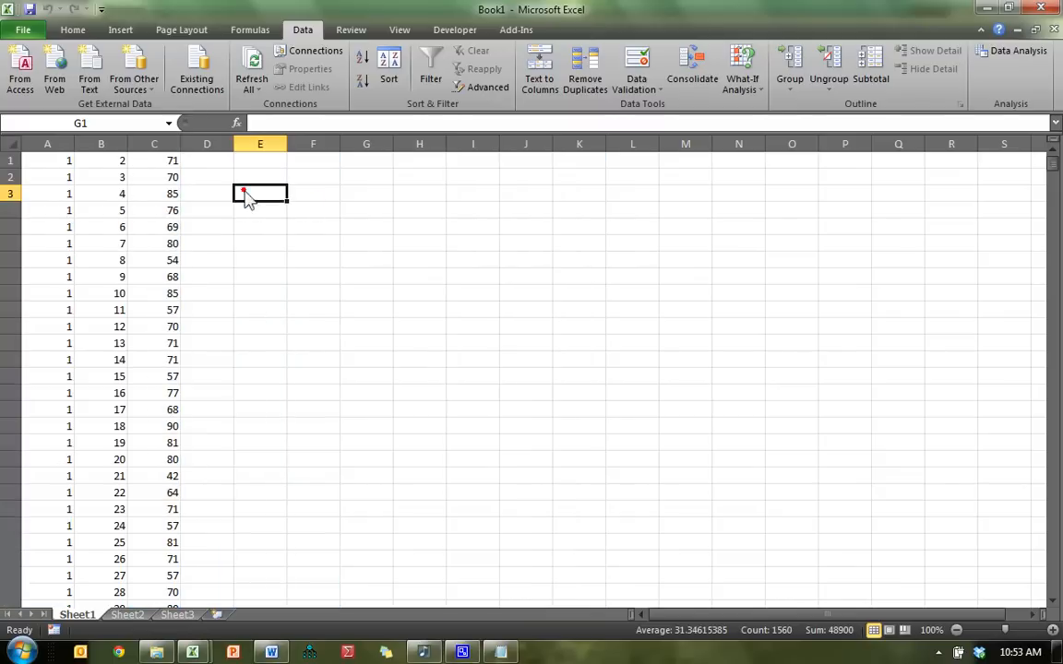
Insert a header row above the data with the labels Sequence 1, Sequence 2 and Alignment Percentage
drag(62, 166, 173, 168)
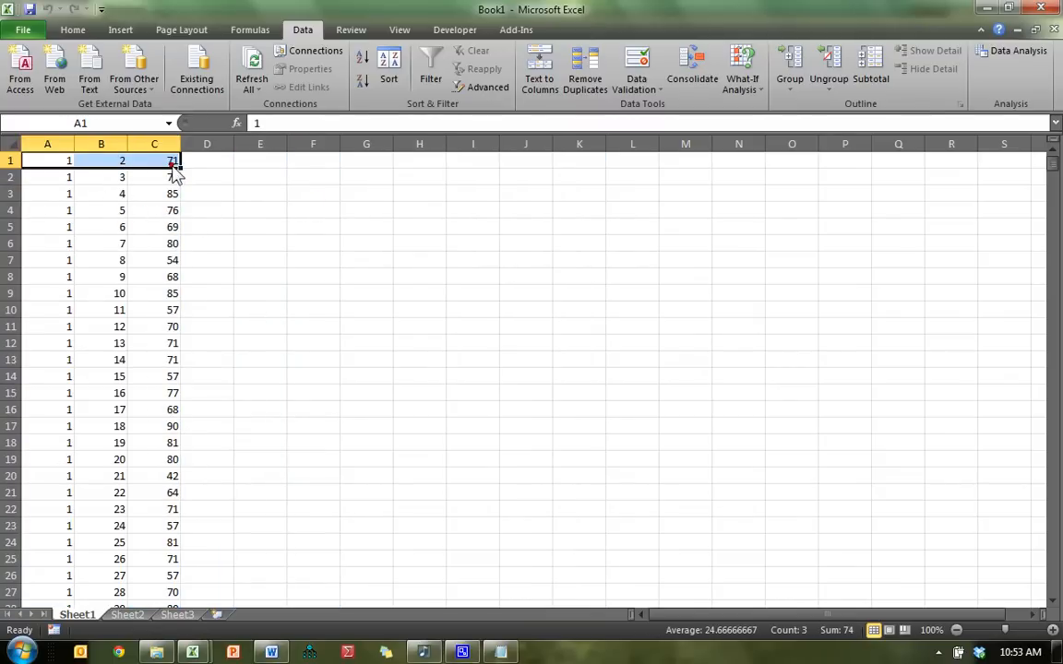
key(ctrl+shift+plus)
text(S)
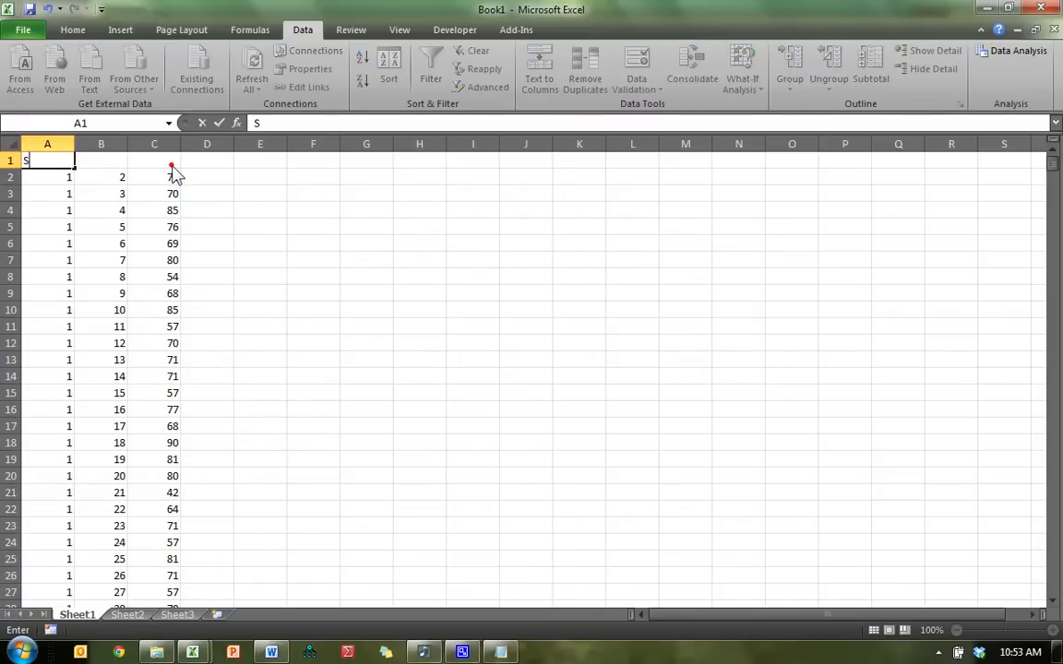
text(equence 1)
key(Tab)
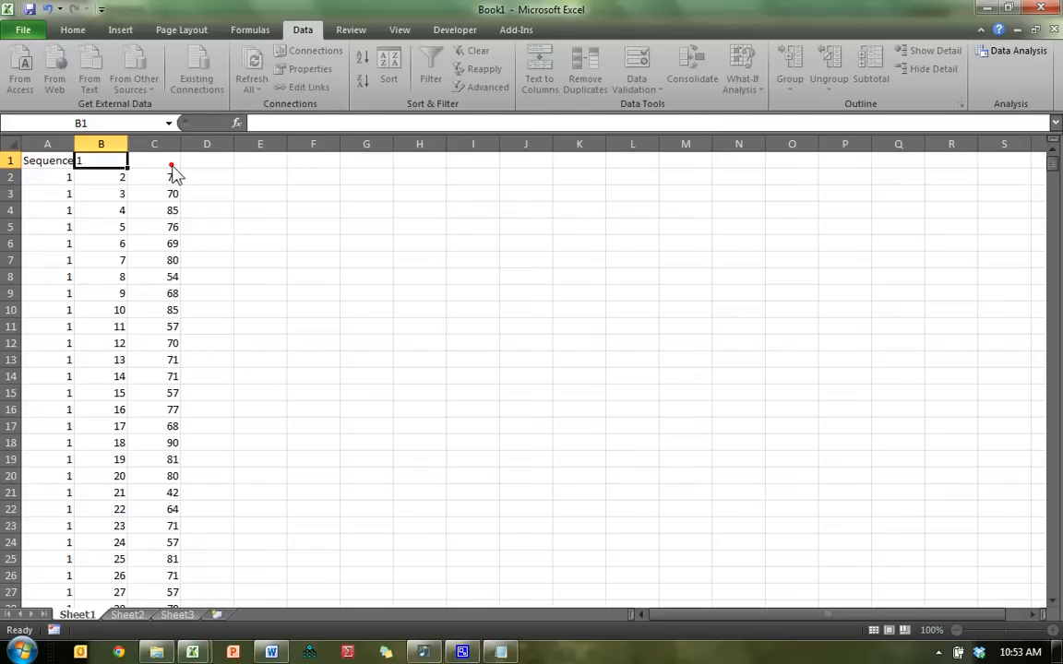
text(Sequence 2)
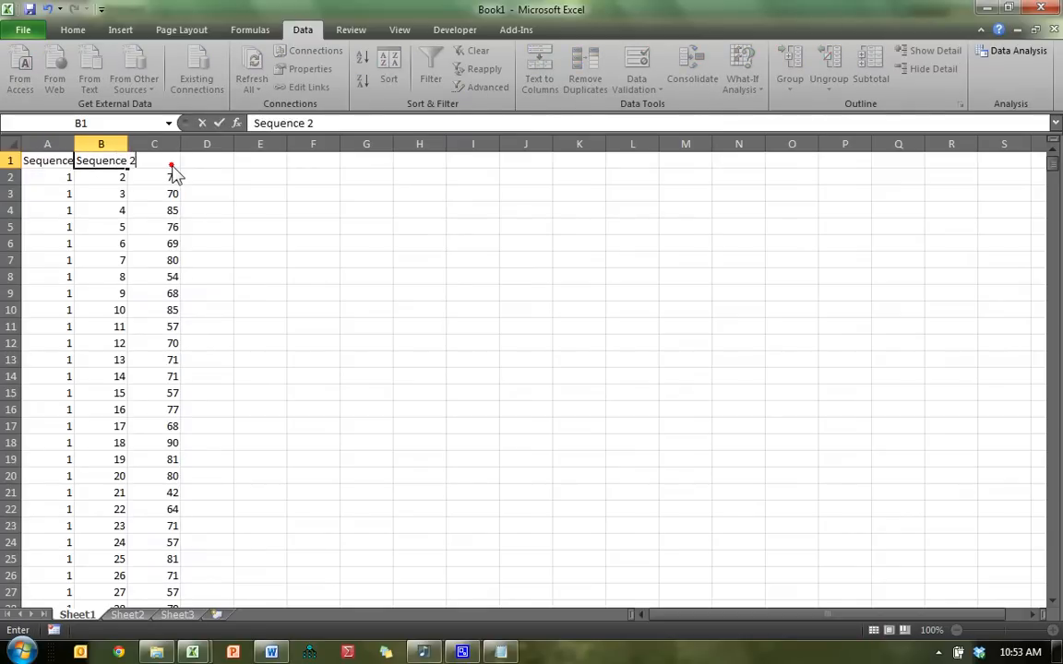
key(Tab)
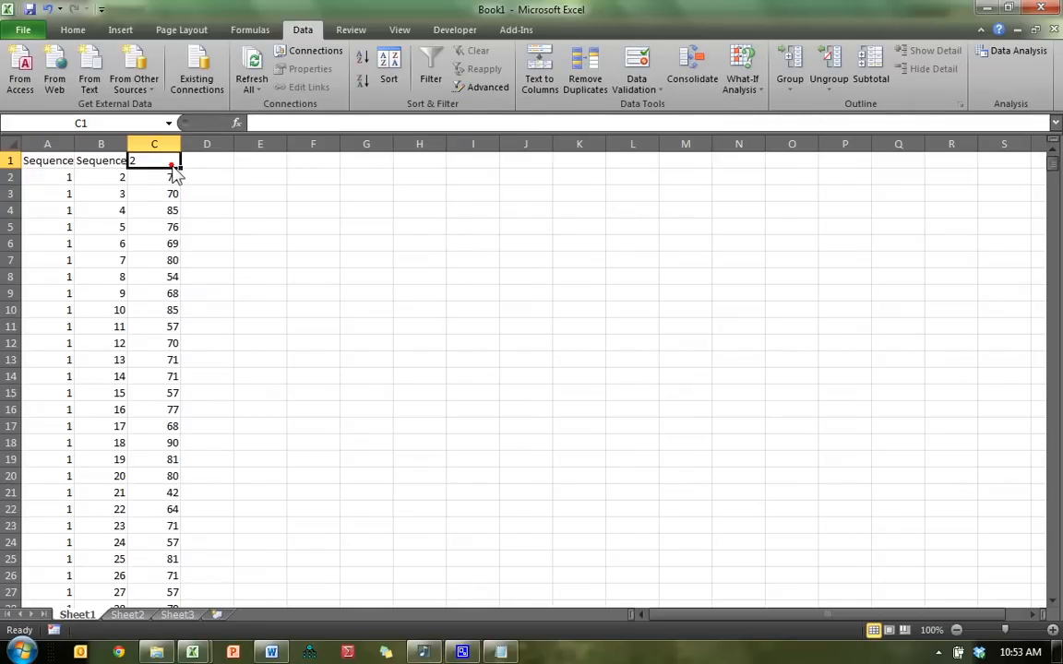
text(Alignment P)
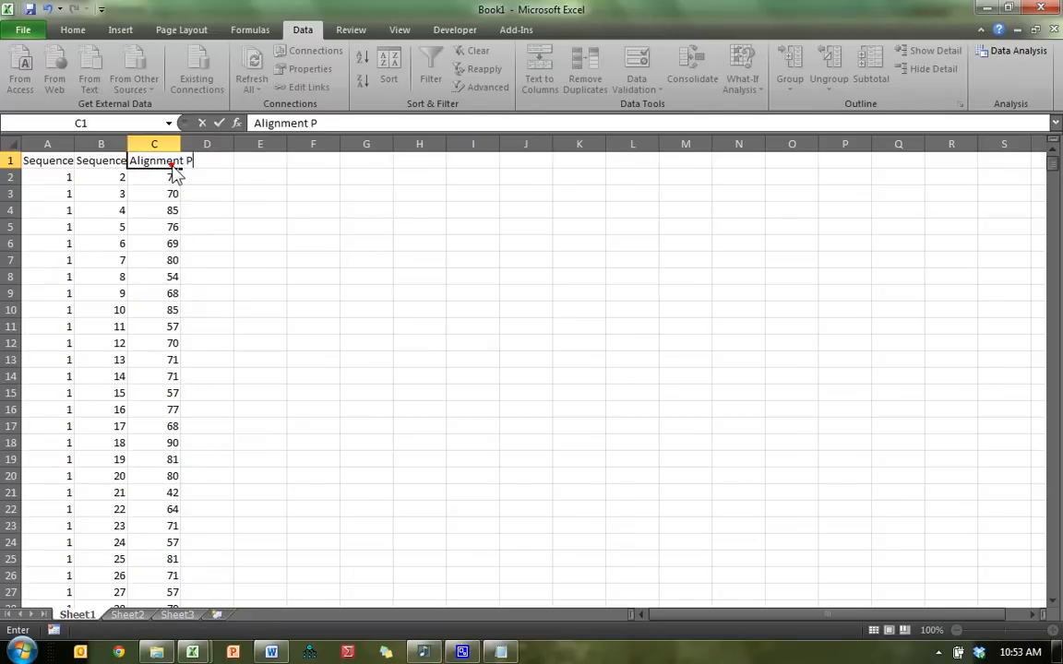
text(ercentage)
key(Return)
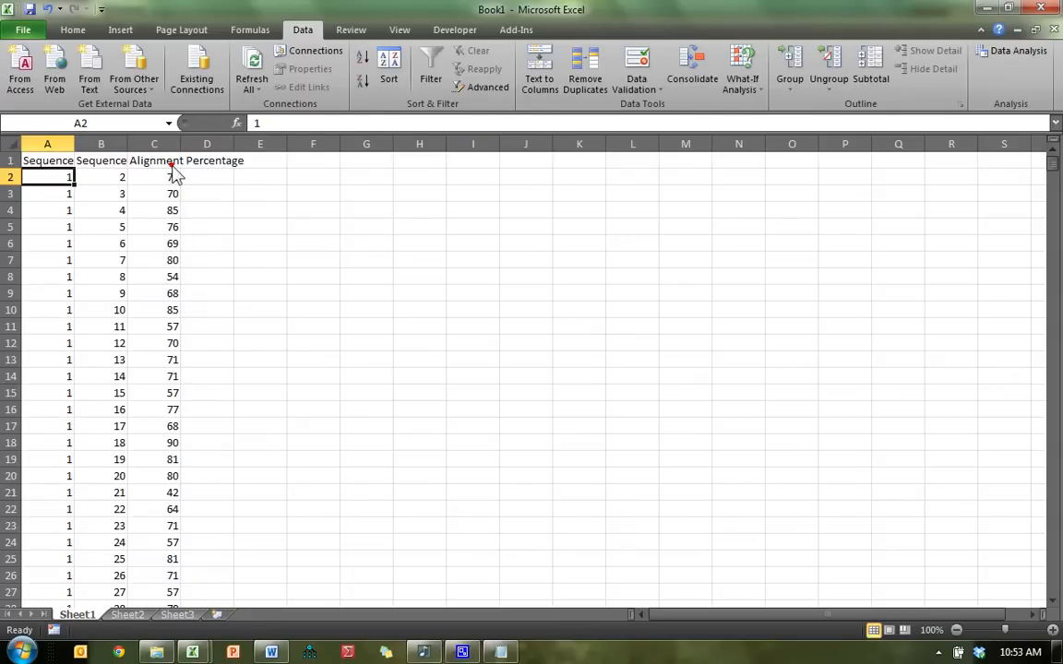
Autofit the widths of all columns to their contents
drag(39, 163, 171, 175)
click(26, 166)
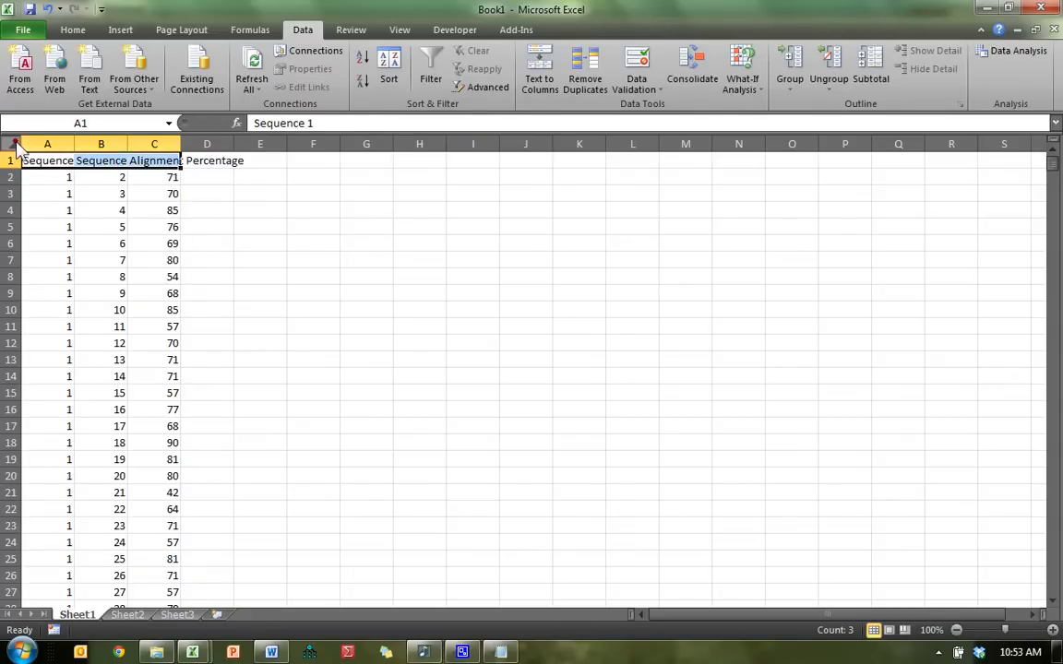
click(12, 144)
double_click(74, 146)
click(339, 214)
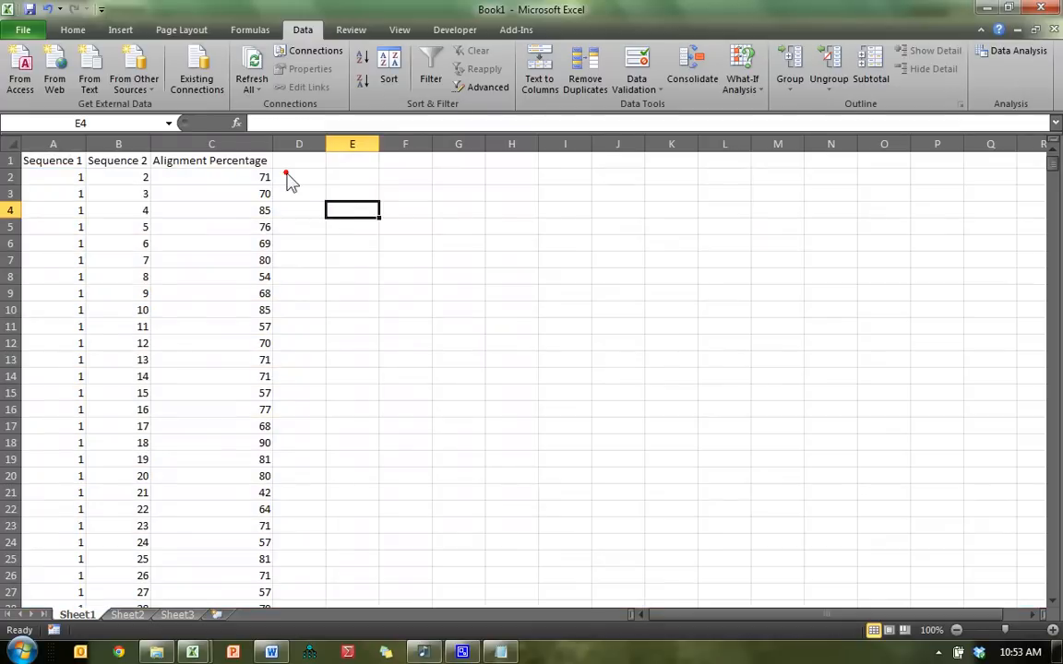
Examine how the first rows pair Sequence 1 and Sequence 2 with their alignment percentages
click(284, 178)
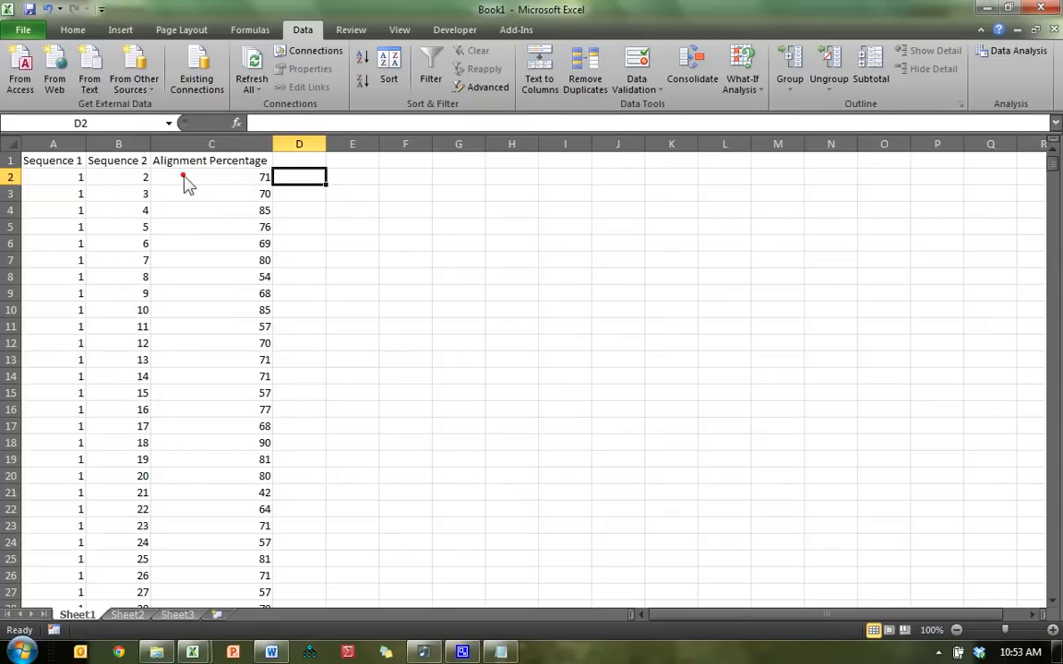
drag(75, 177, 119, 176)
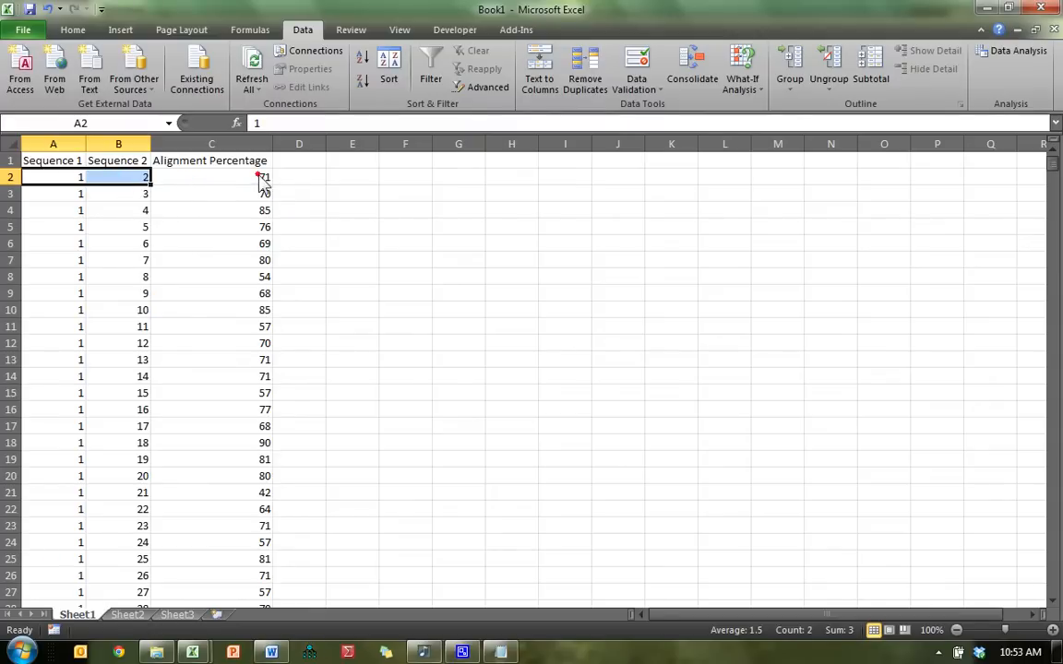
drag(260, 177, 259, 303)
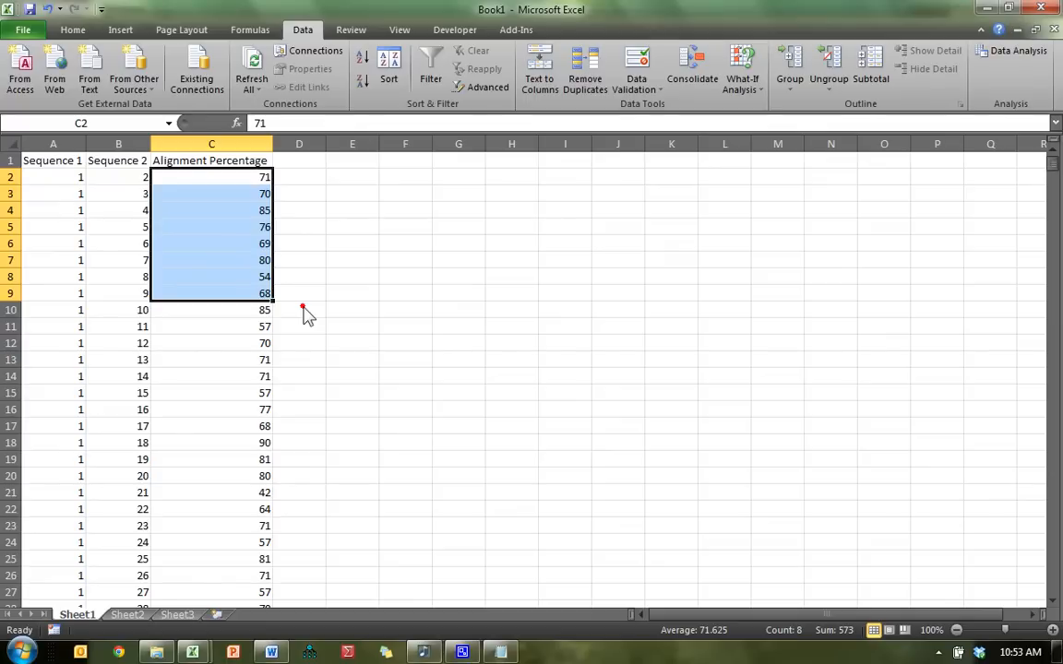
click(298, 213)
click(74, 177)
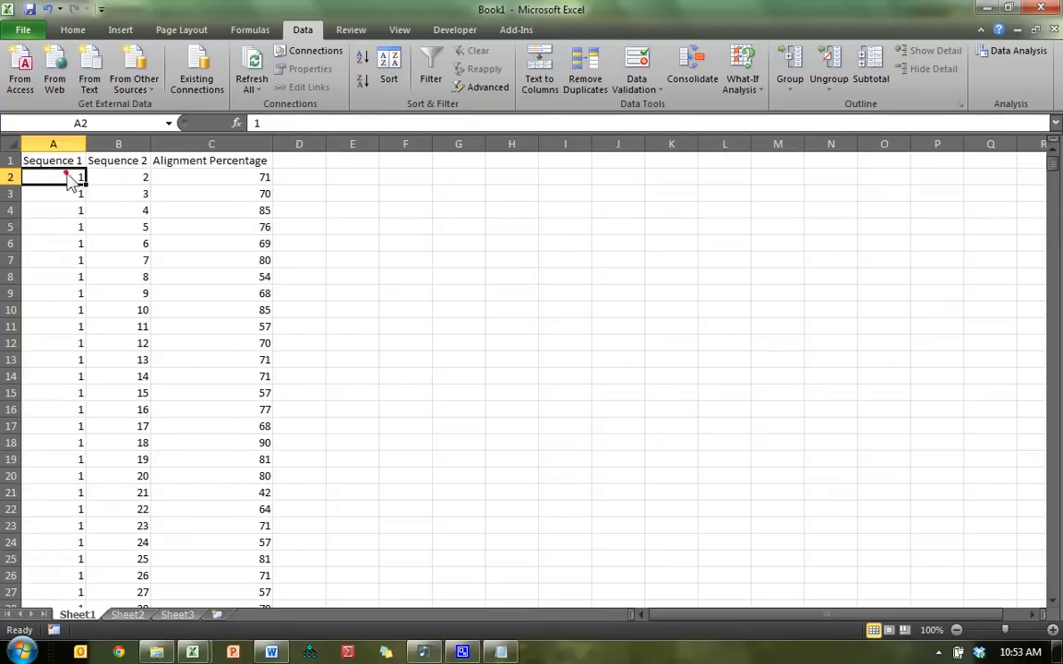
click(116, 177)
click(71, 197)
click(113, 193)
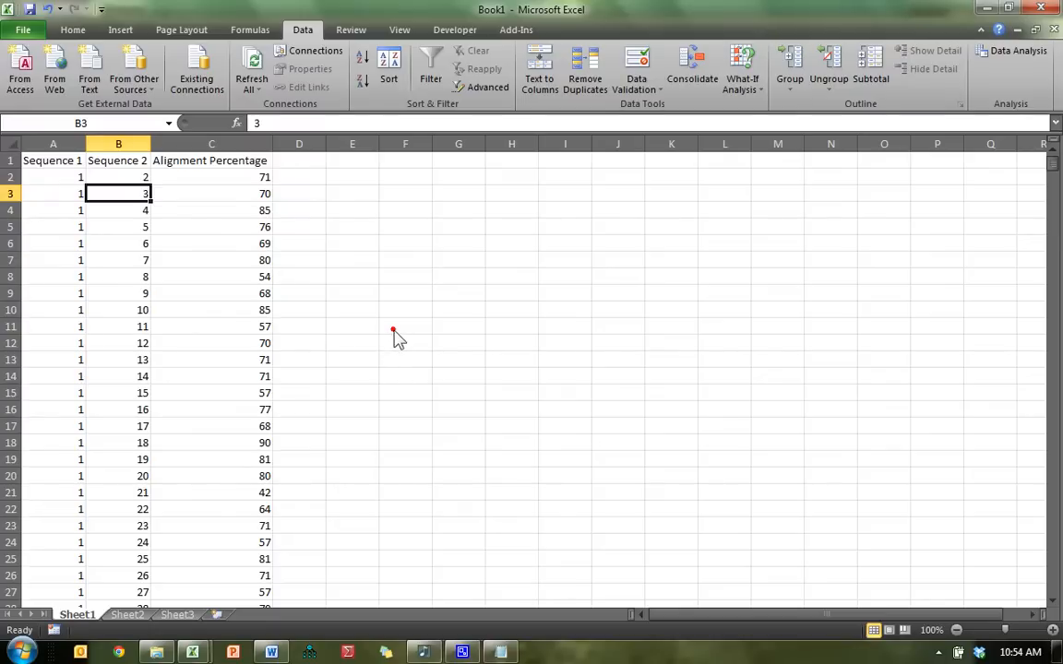
Read the variance table and averaging instructions in the Word document, keep it open, and return to the alignment workbook
click(274, 651)
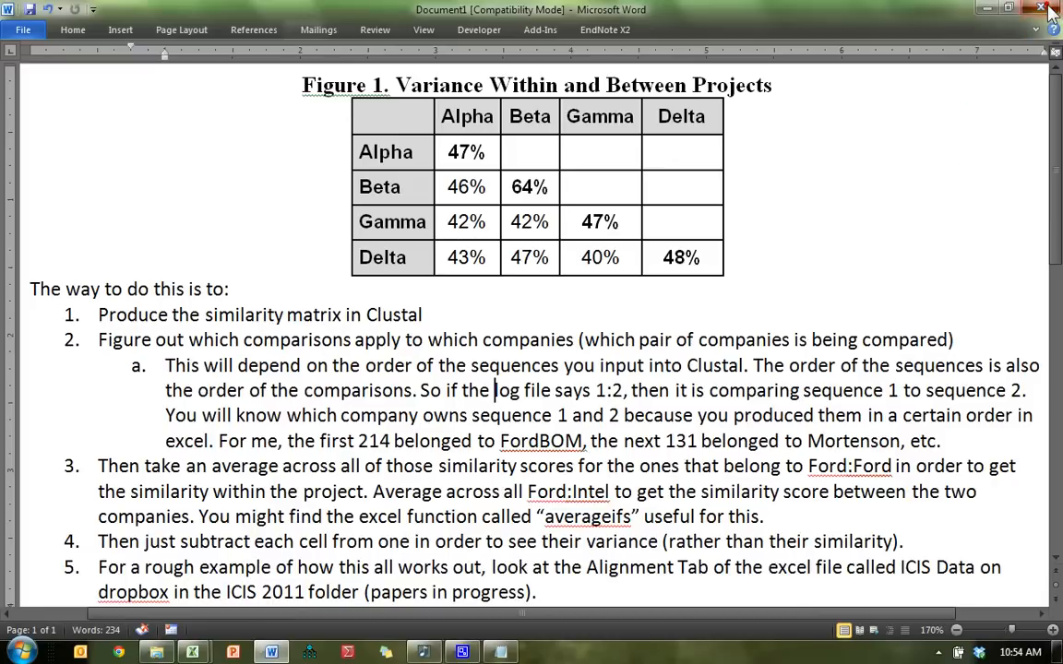
click(1041, 8)
click(621, 414)
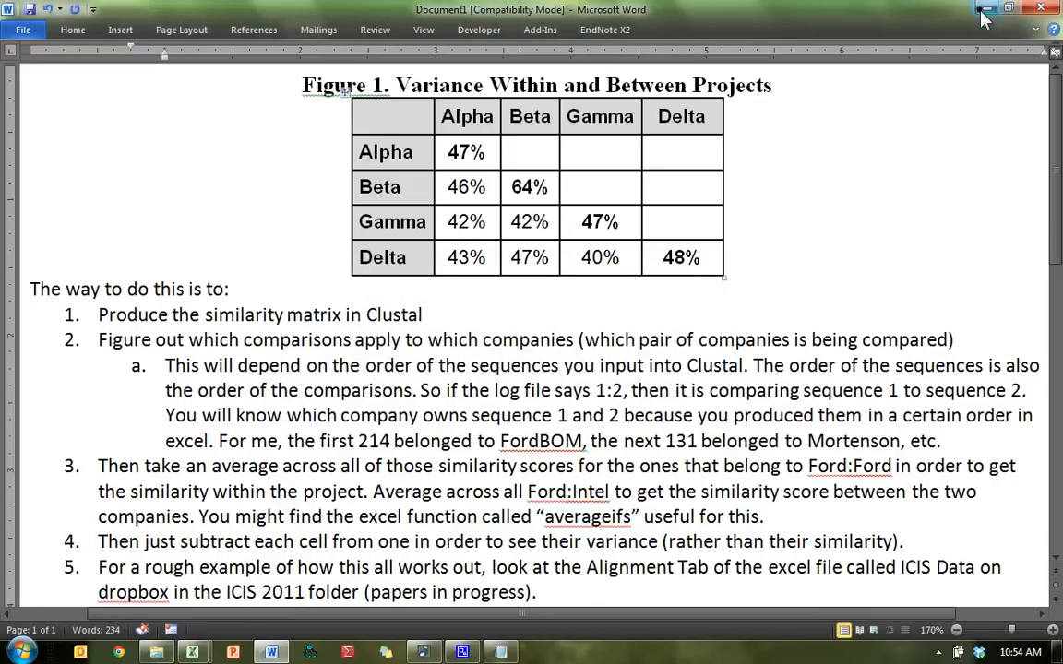
click(985, 11)
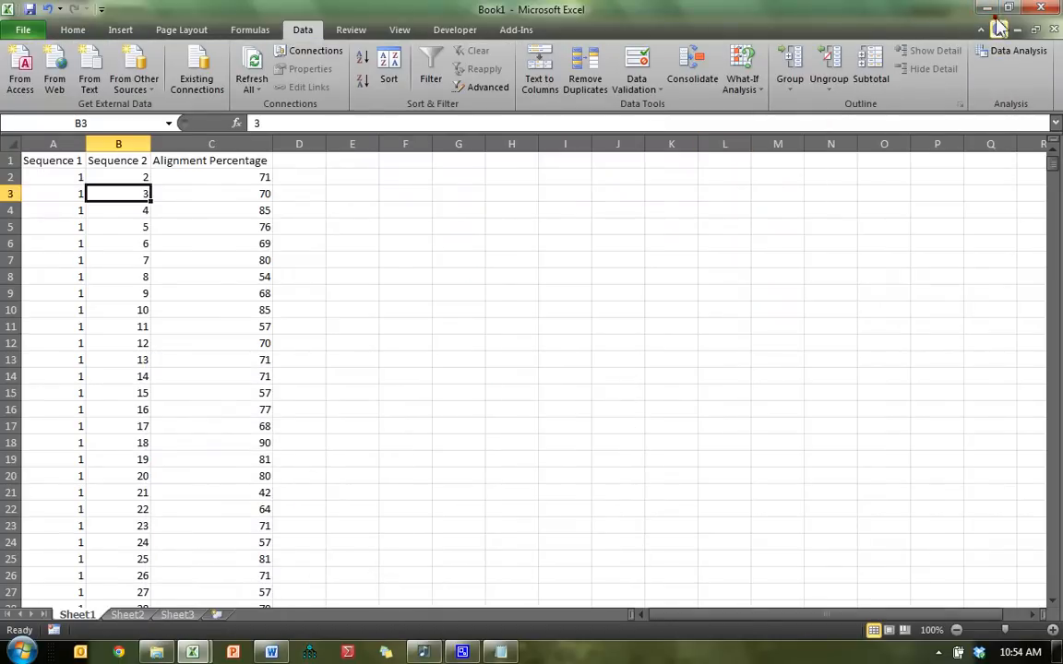
Minimize the alignment workbook and switch to the BOM Really.xlsm workbook
click(987, 8)
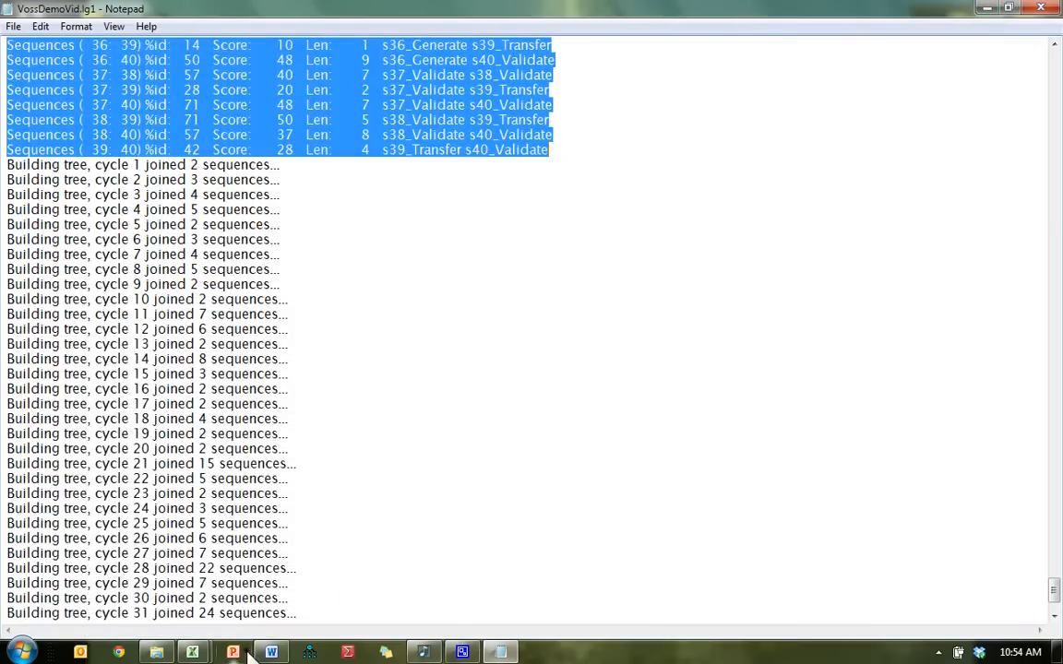
mouse_move(192, 652)
click(92, 577)
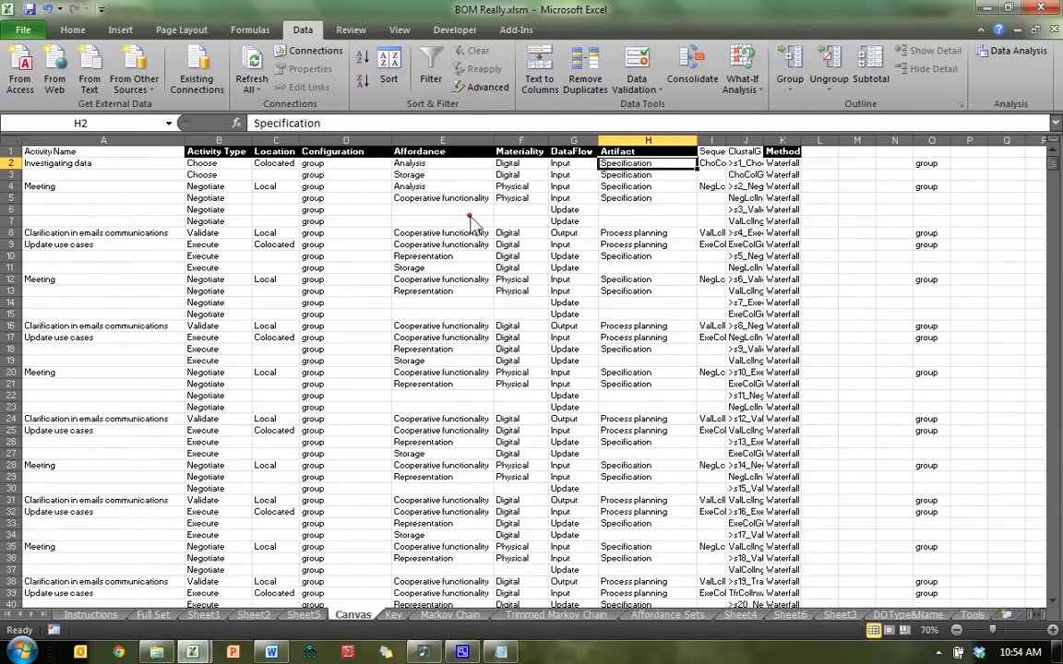
Fill the Location values down the blank rows of each activity through row 15 of the Canvas sheet, using Colocated and Local
drag(215, 163, 233, 180)
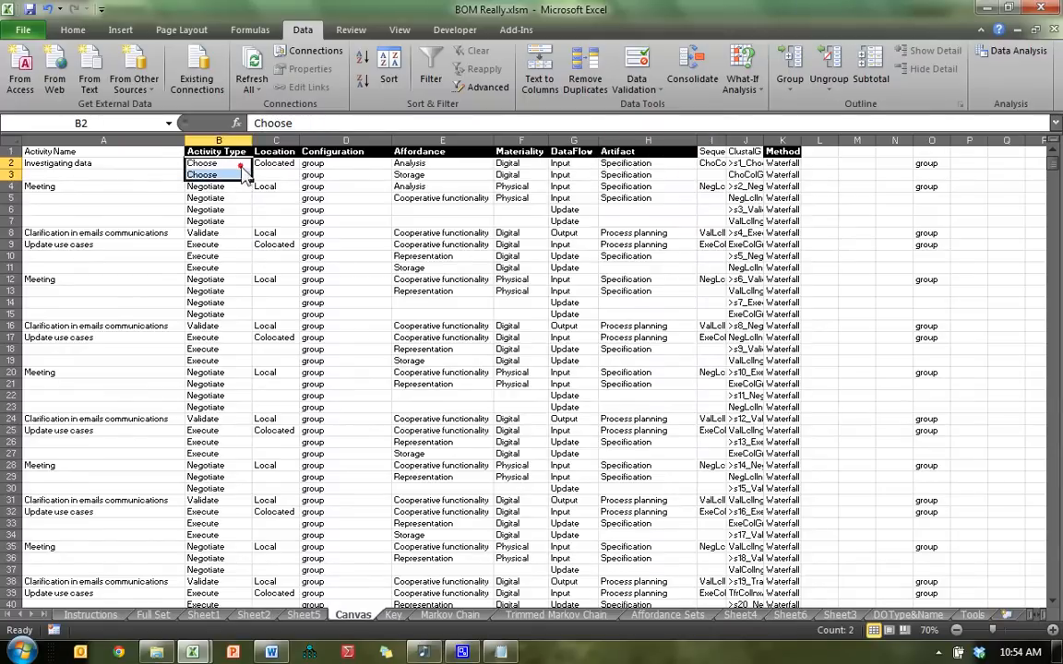
click(350, 164)
drag(352, 168, 300, 314)
click(275, 166)
click(281, 187)
click(292, 246)
click(277, 279)
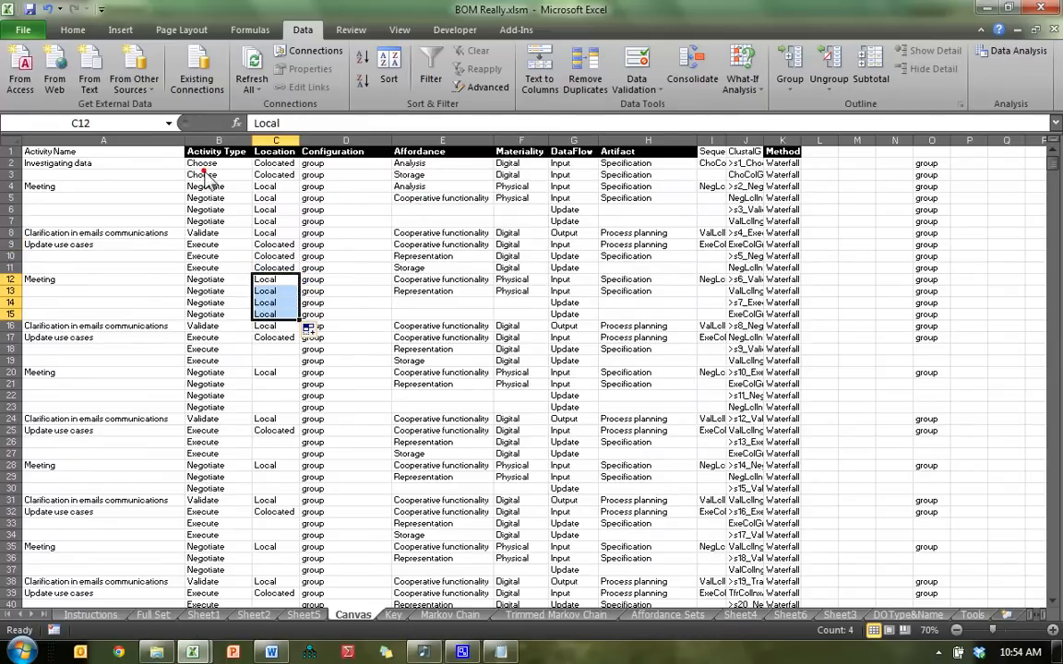
Examine the activity type, location and configuration combinations in rows 2 and 3 and the entries in the Method column
drag(207, 174, 318, 180)
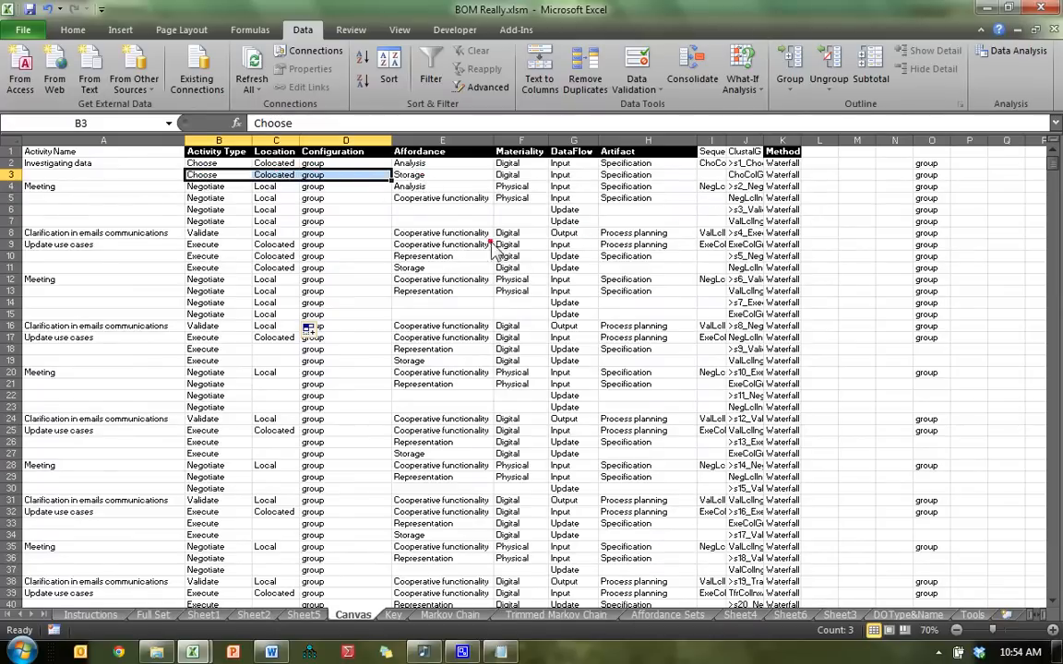
drag(196, 162, 317, 182)
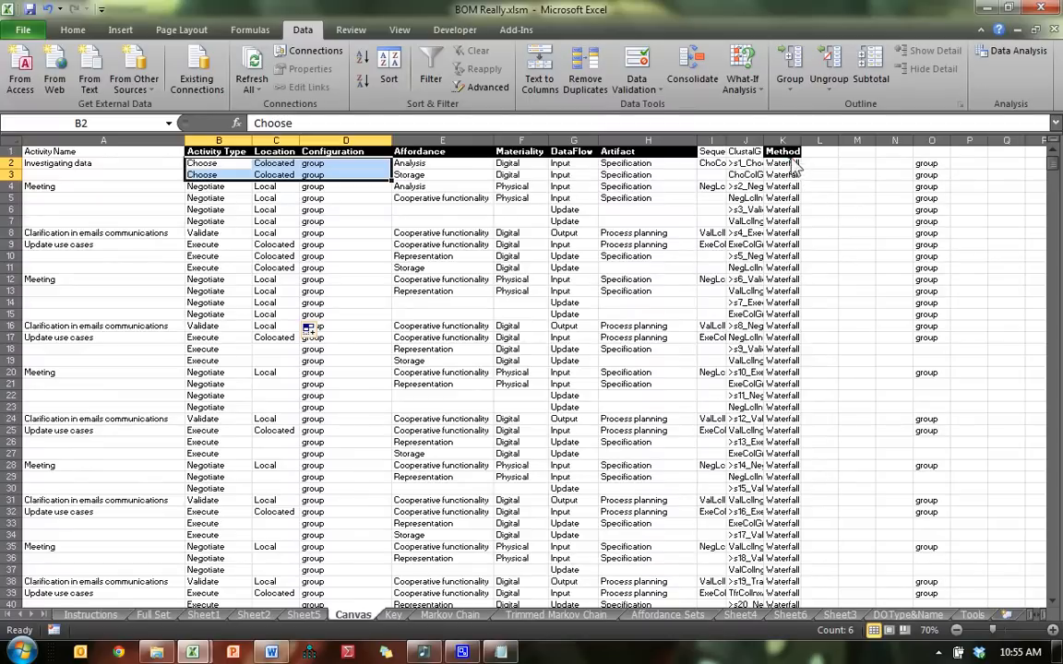
drag(788, 153, 789, 220)
click(790, 267)
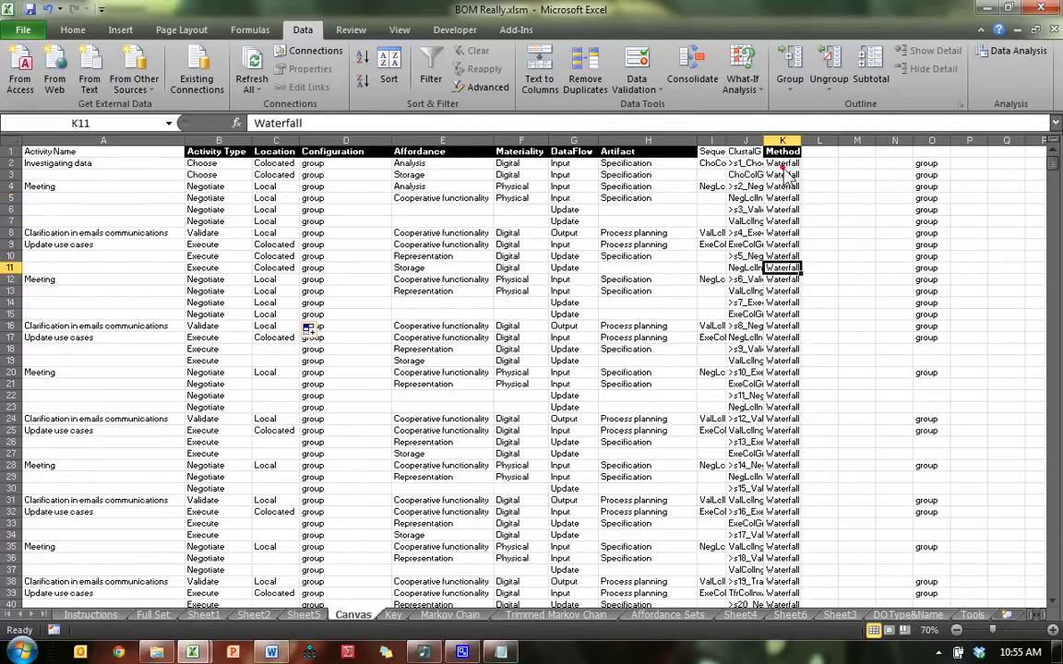
drag(784, 168, 790, 280)
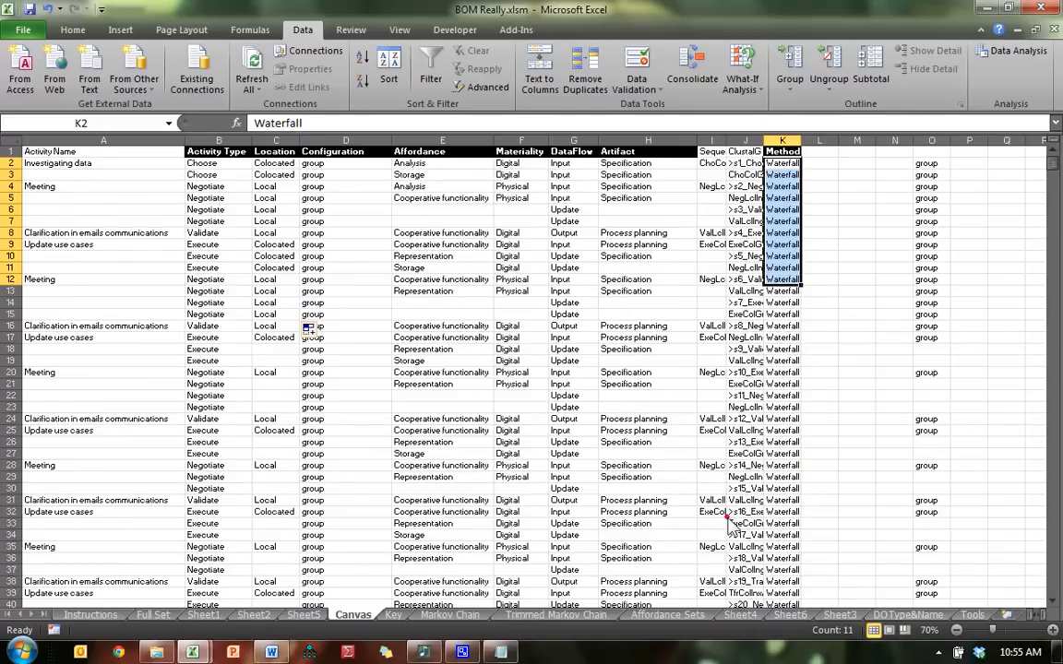
click(821, 153)
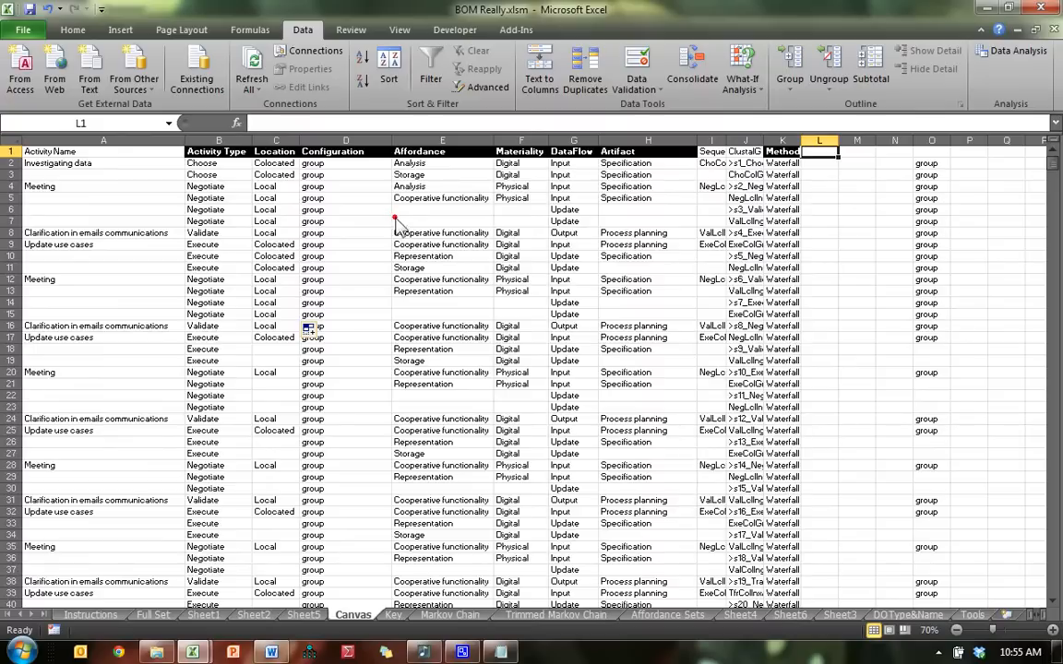
Create a PivotChart with its PivotTable on a new worksheet from the Canvas sheet data
click(201, 163)
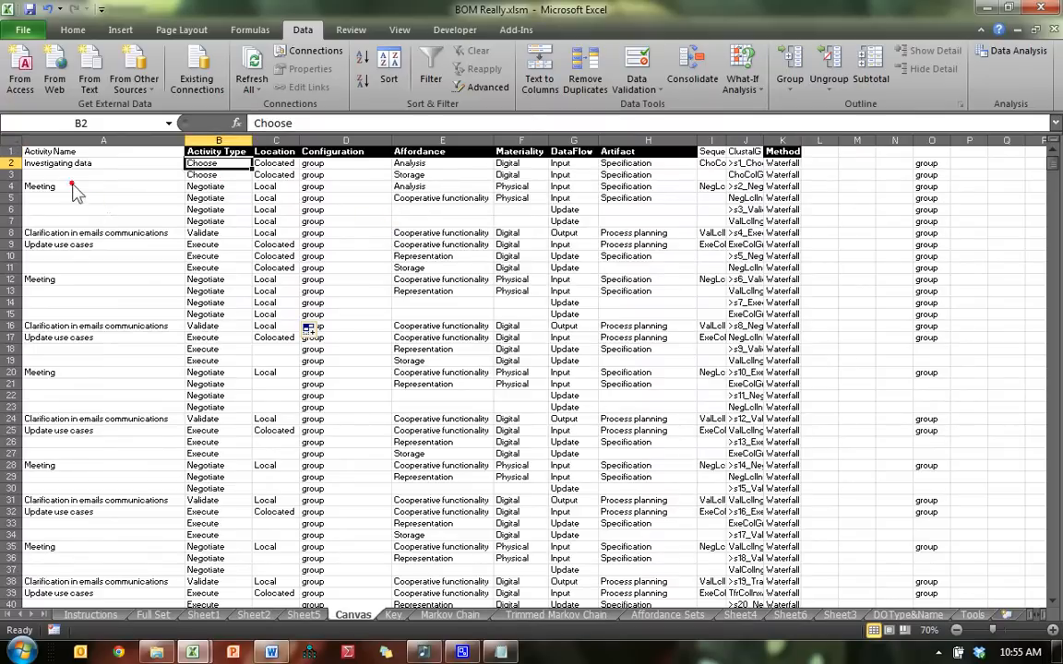
click(120, 30)
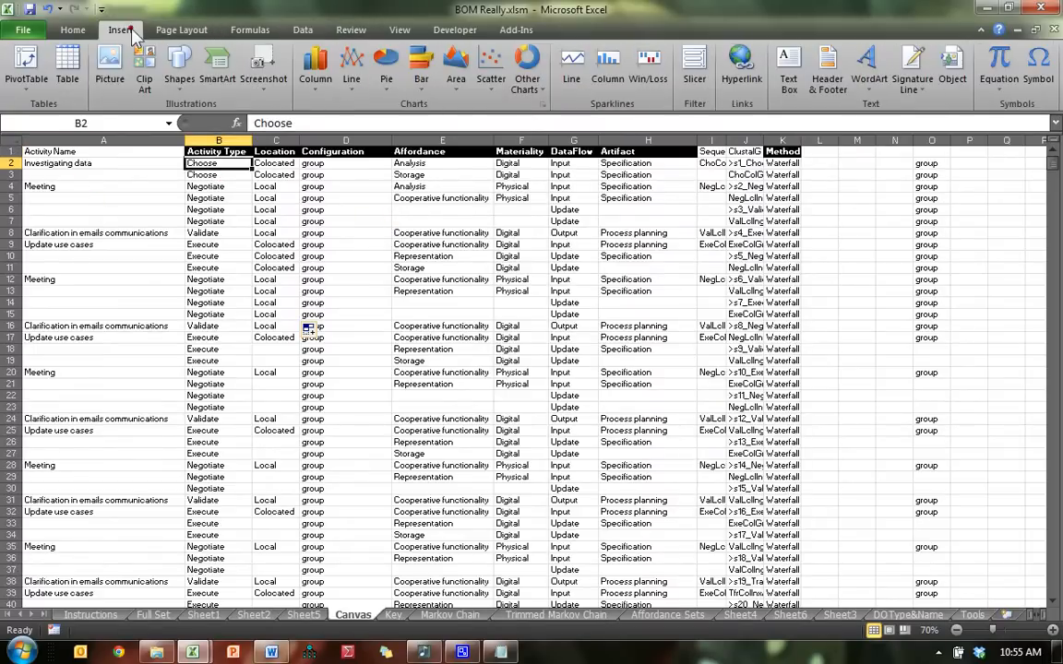
click(22, 92)
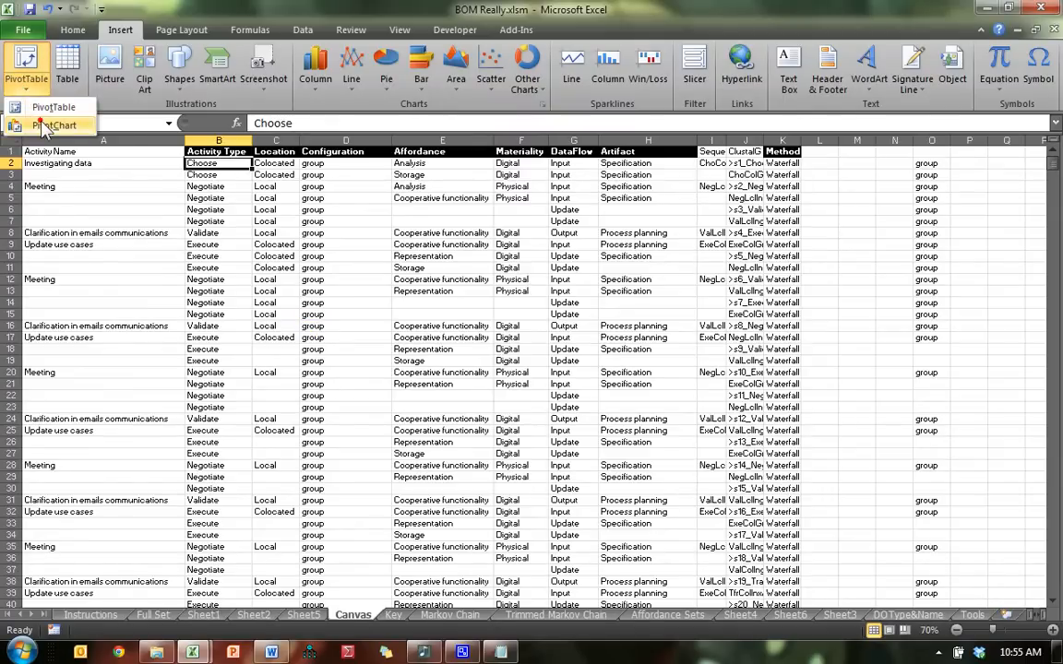
click(43, 127)
click(668, 446)
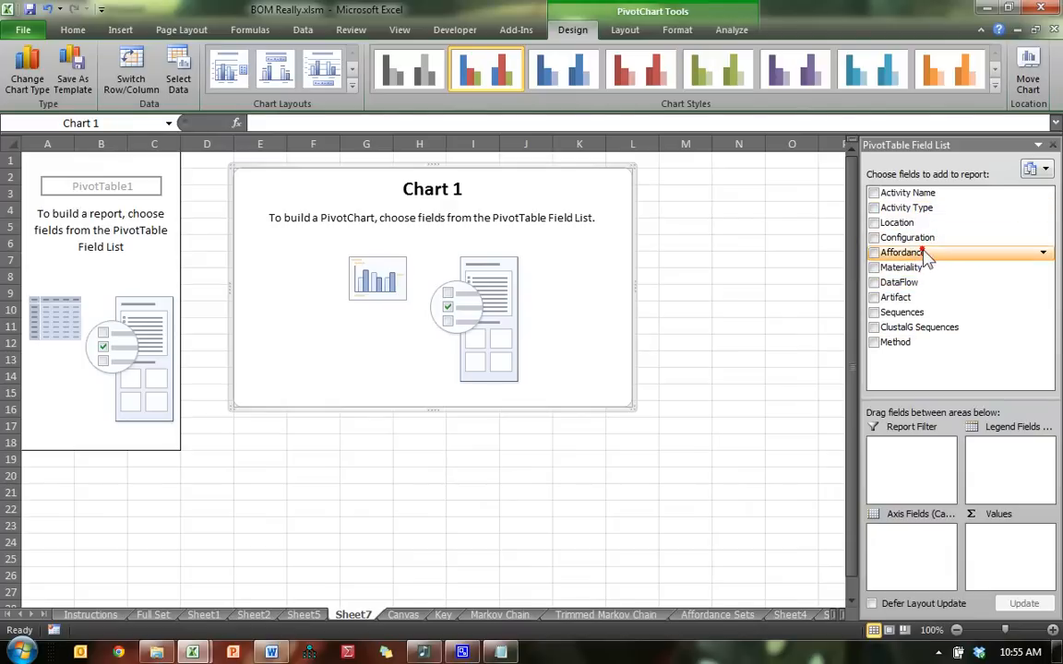
Set Activity Type as the axis, Method as the legend and Count of Activity Type as the values, and enlarge the chart
drag(914, 209, 918, 546)
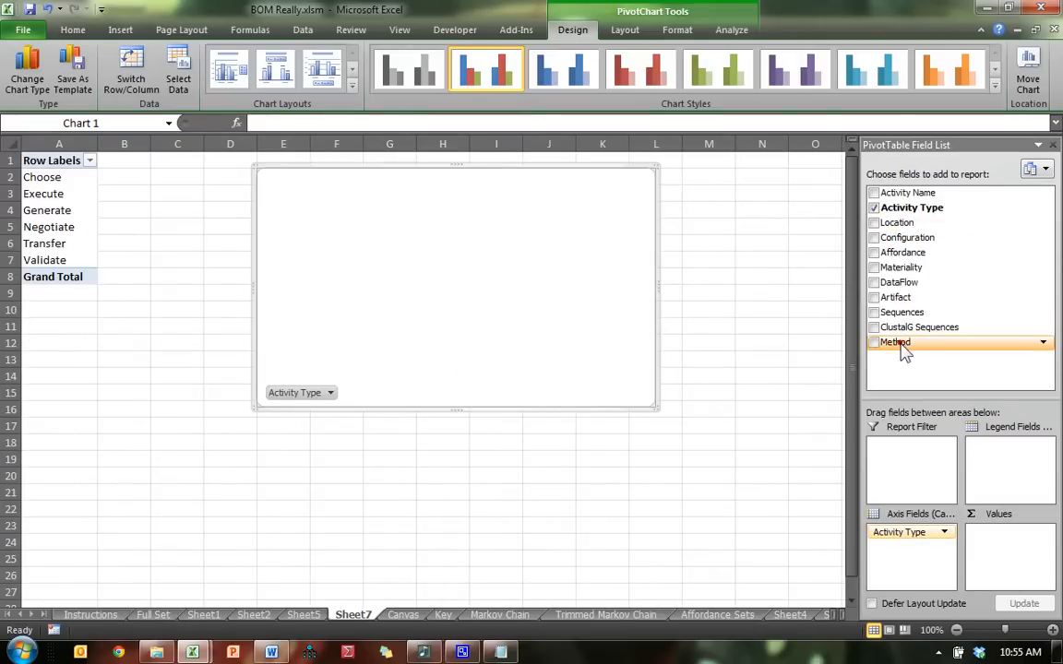
drag(907, 350, 1011, 468)
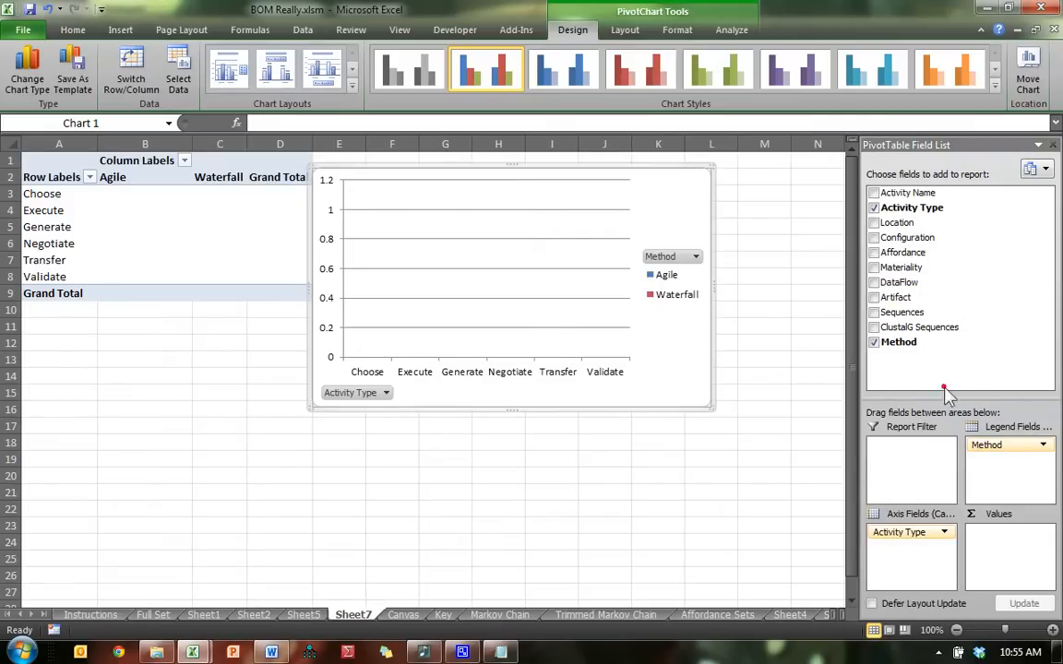
drag(909, 208, 1012, 554)
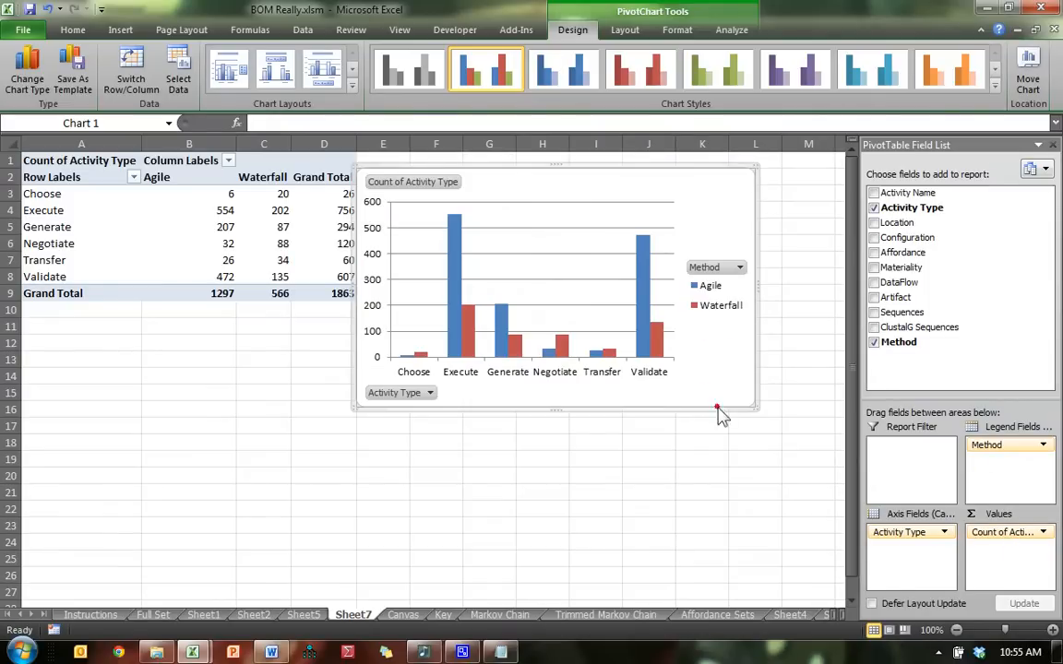
drag(358, 408, 209, 492)
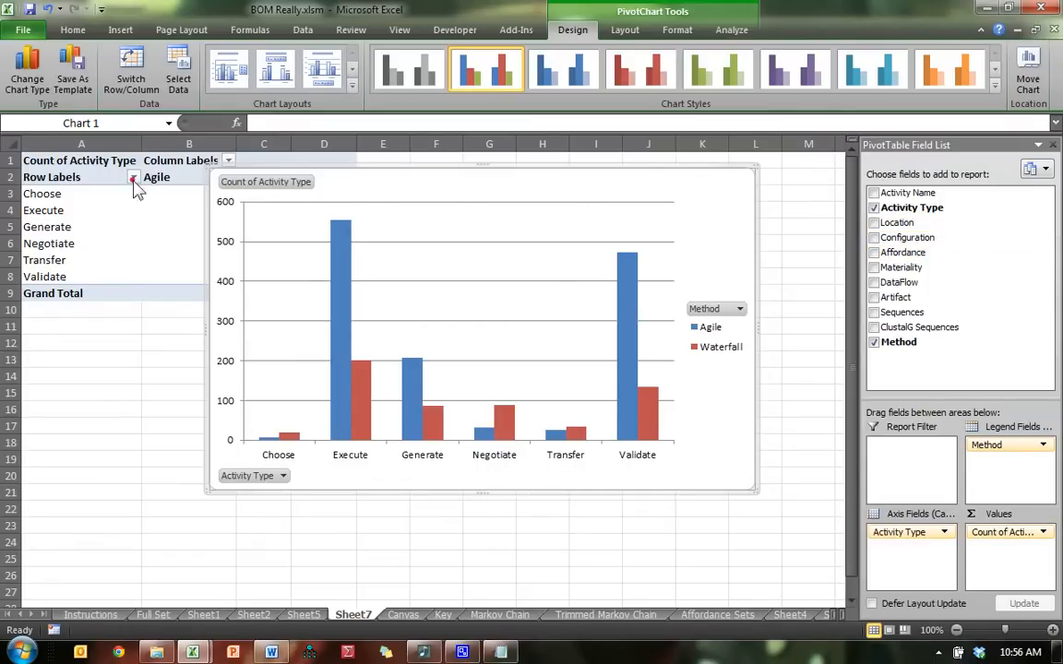
Show the Count of Activity Type values as % of Column Total
click(108, 160)
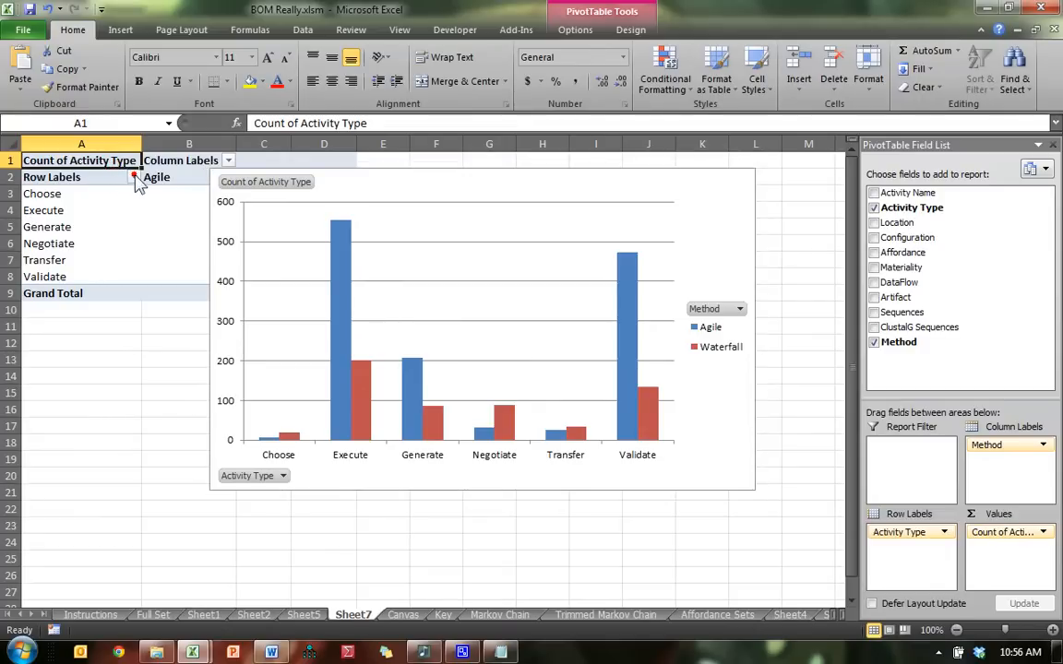
click(135, 177)
click(125, 163)
right_click(124, 162)
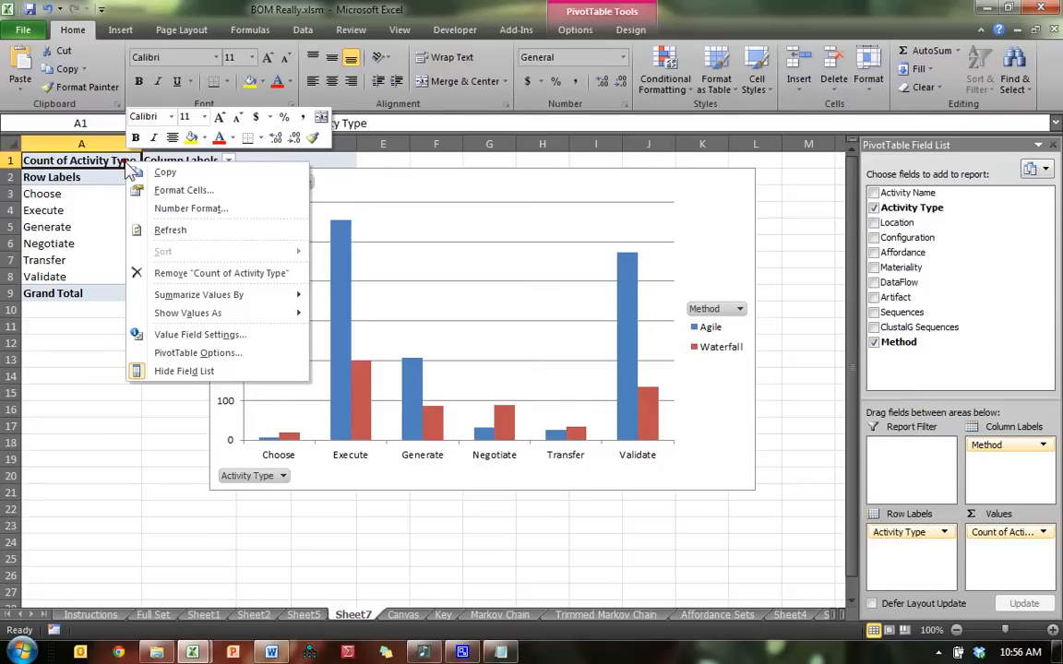
click(215, 312)
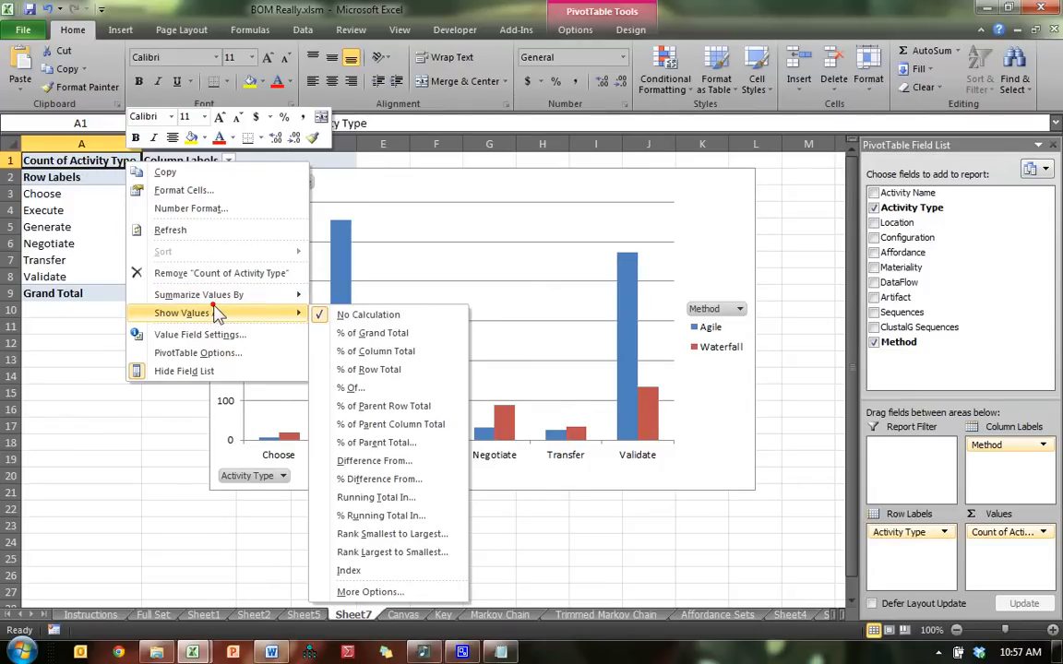
click(376, 352)
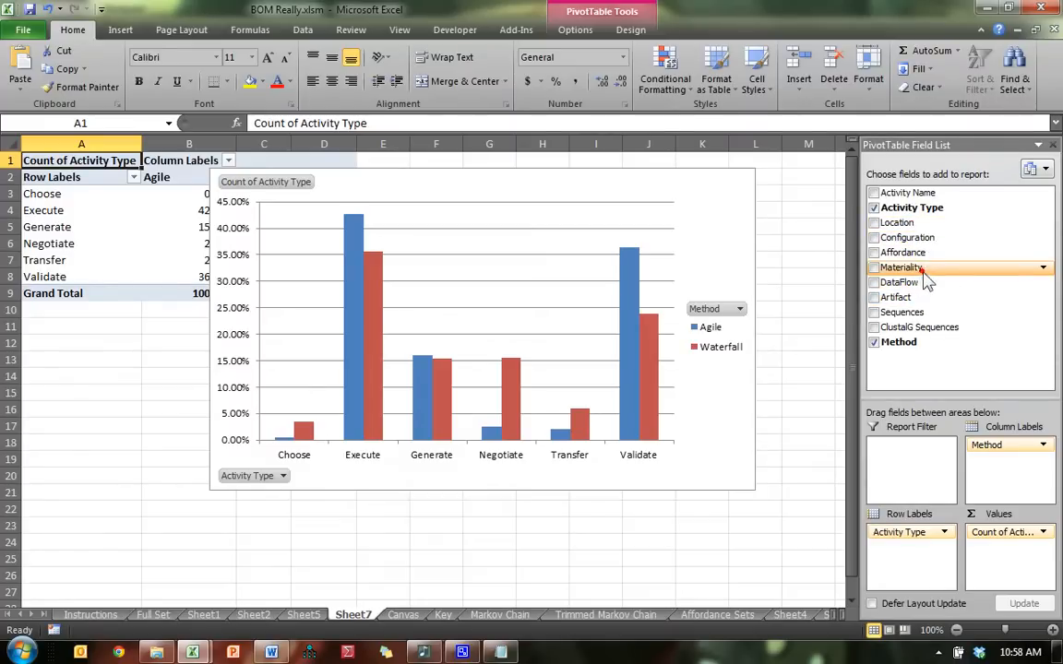
Add Materiality beneath Activity Type as a second axis field and move the chart clear of the pivot table's value columns
drag(925, 274, 923, 567)
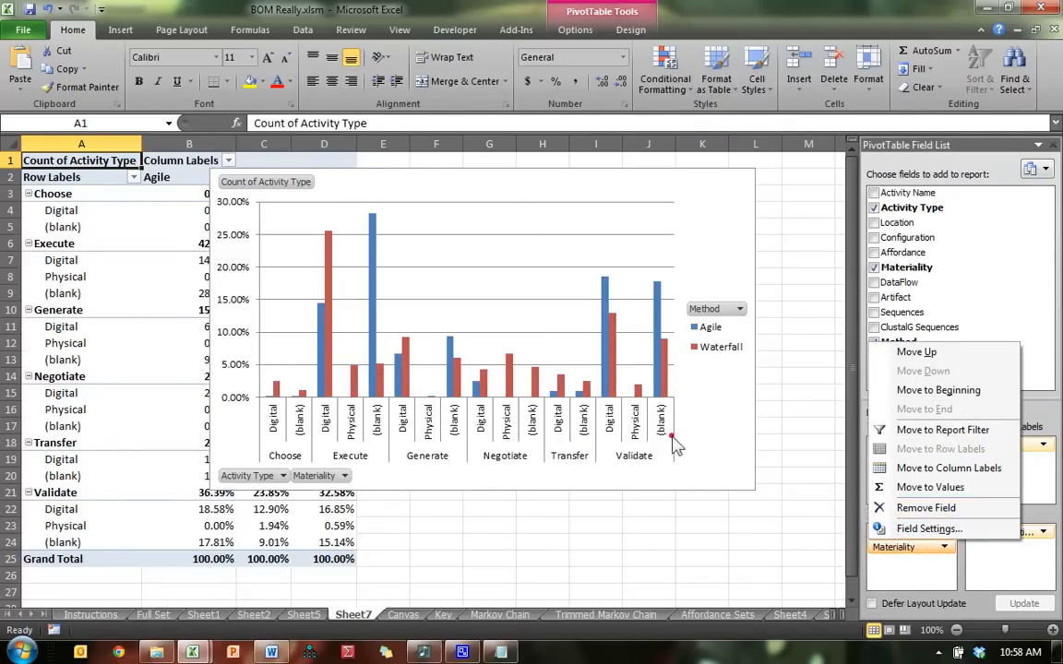
click(544, 396)
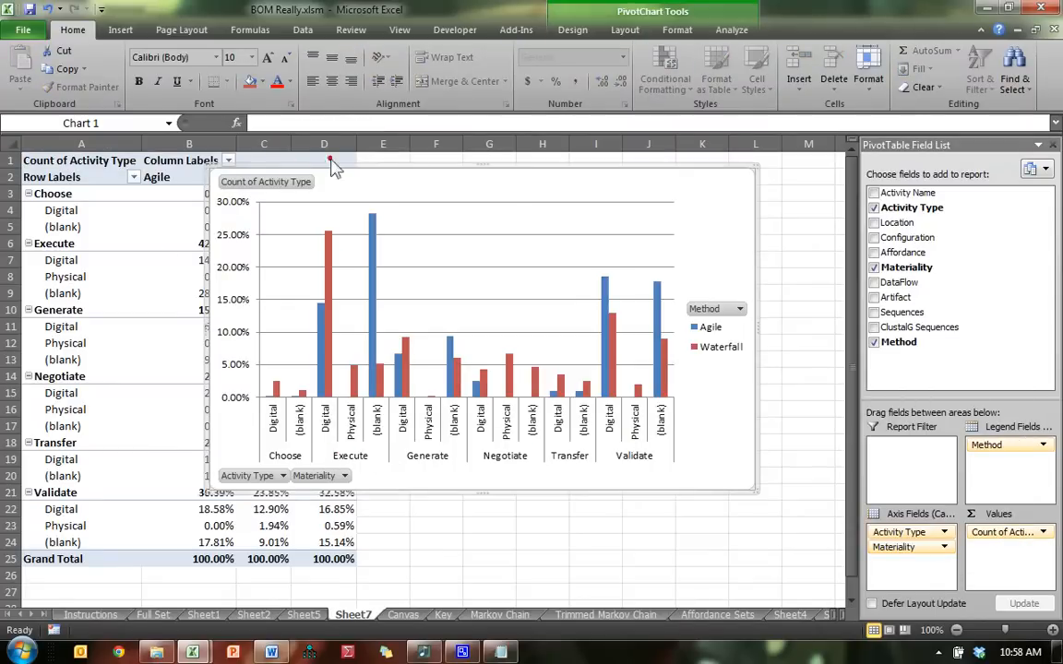
drag(392, 173, 489, 245)
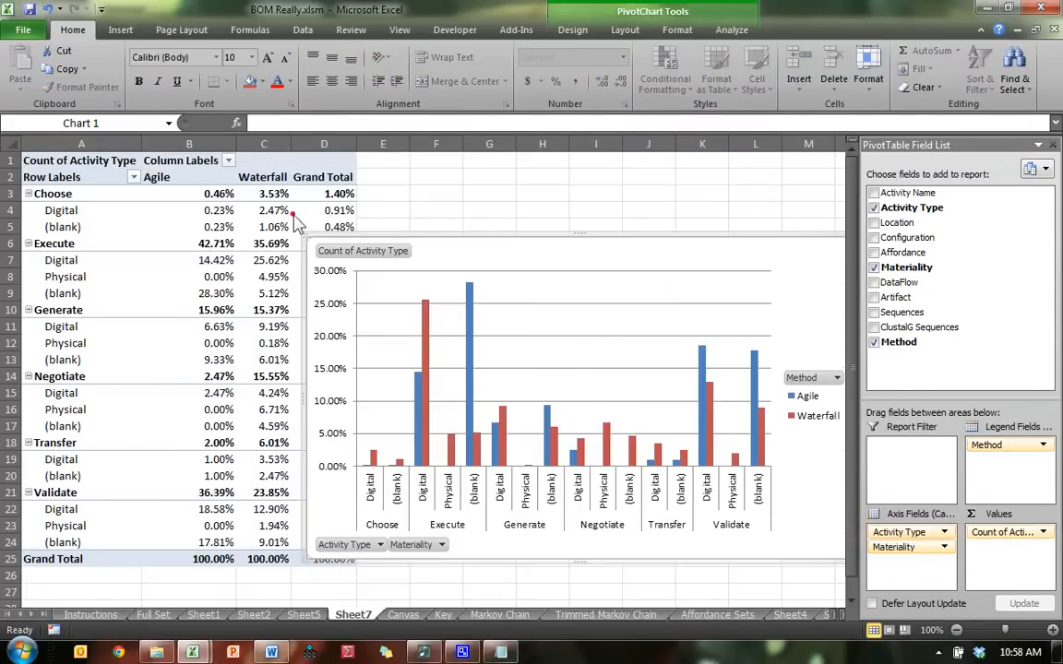
Filter the (blank) Materiality items out of the pivot table and move the chart up and to the left
click(66, 234)
right_click(66, 235)
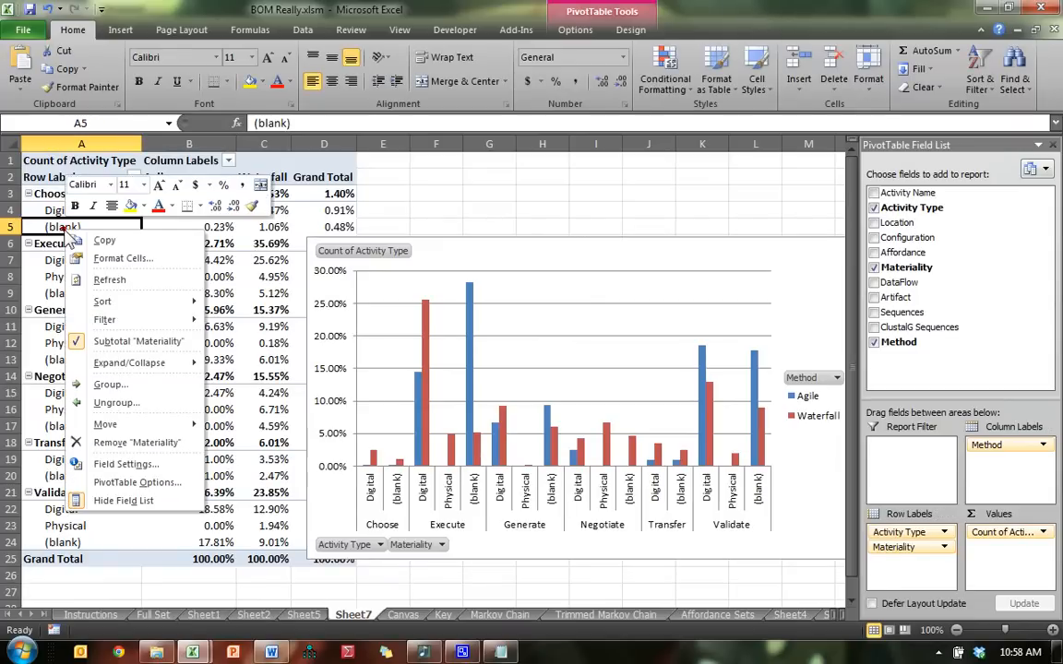
mouse_move(129, 317)
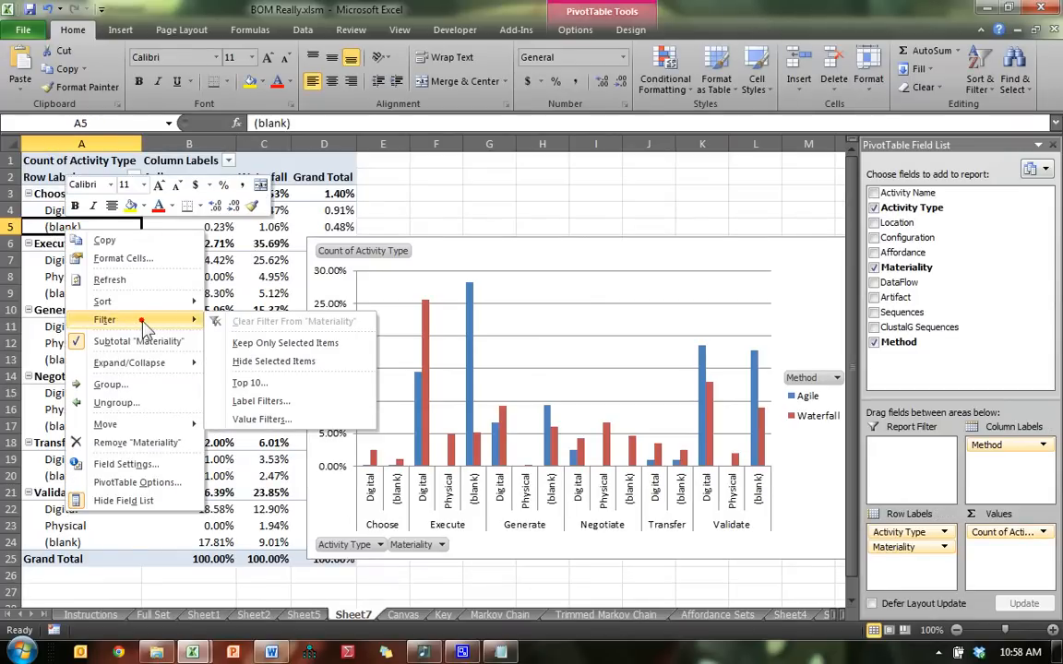
click(305, 367)
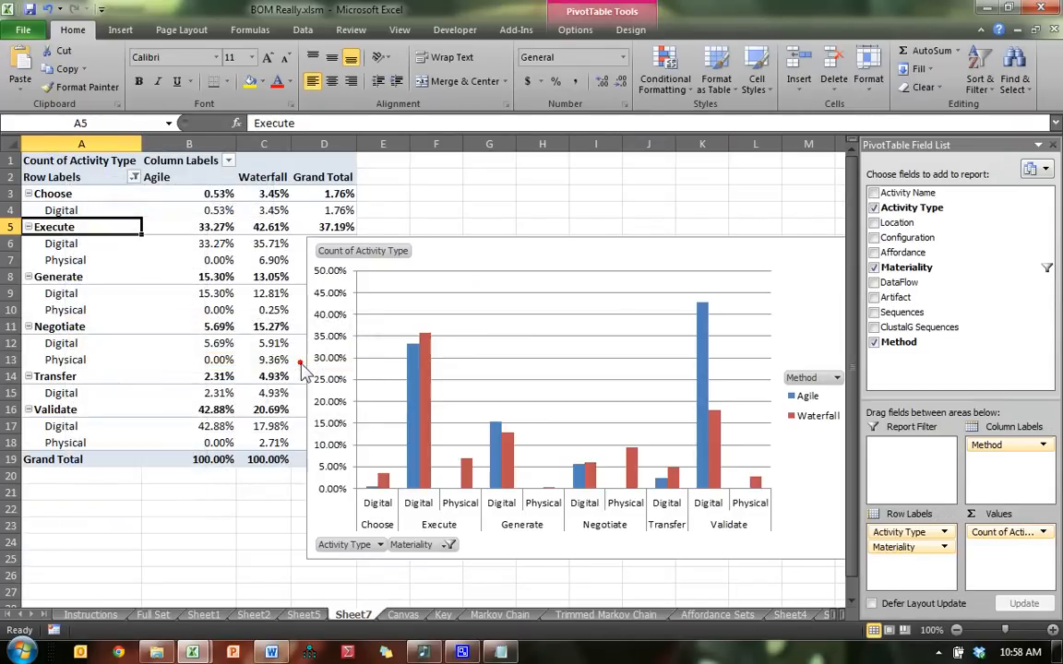
drag(605, 253, 453, 212)
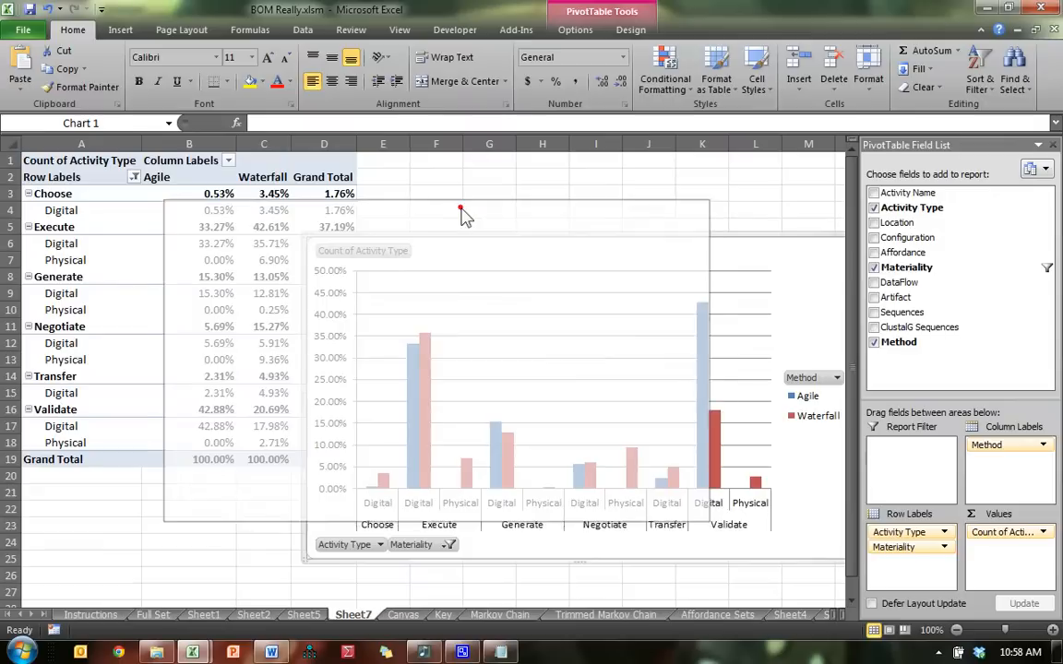